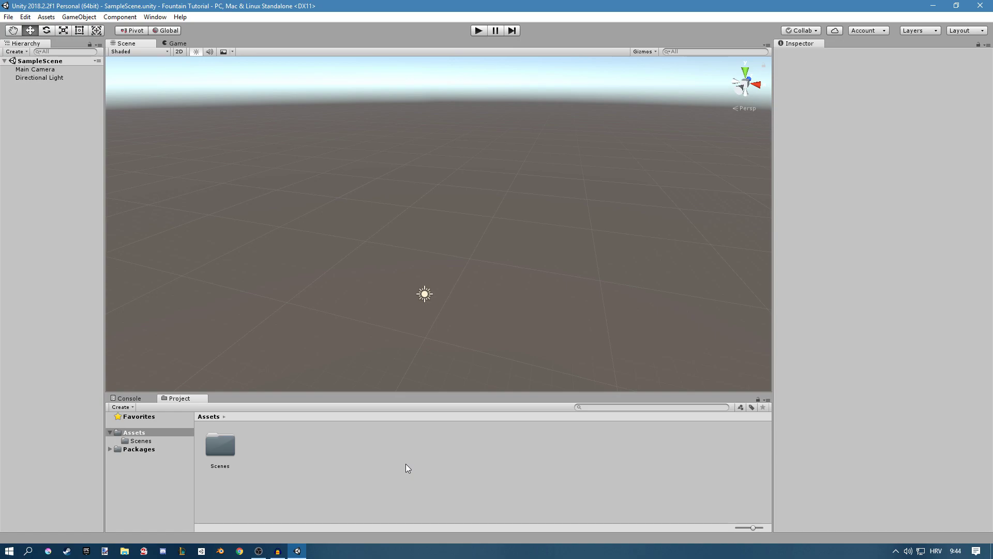
# - Create a particle system in the scene, name it fountain_ps and place it at position 0, 0, 0
pyautogui.rightClick(28, 128)
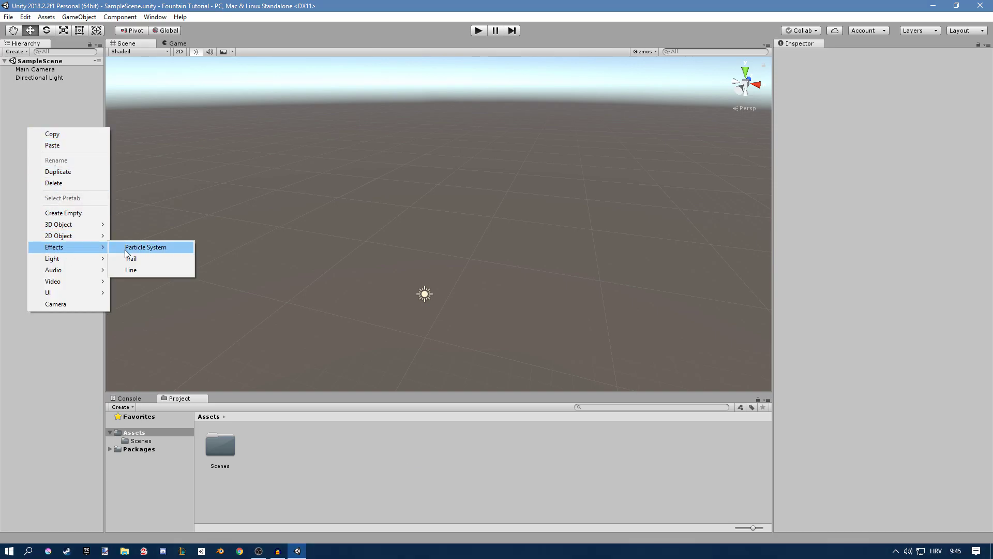
pyautogui.click(125, 248)
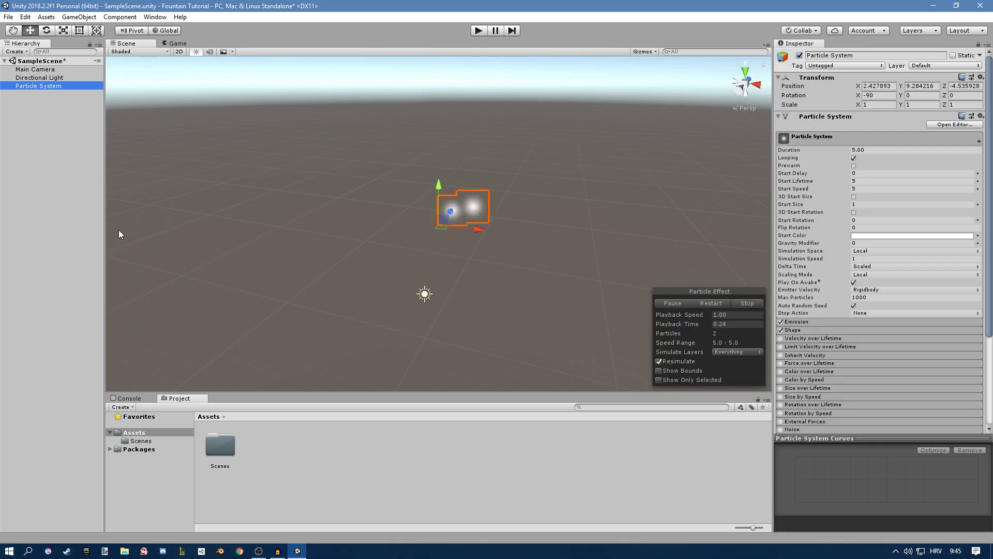
pyautogui.click(41, 86)
pyautogui.write('fountain ps')
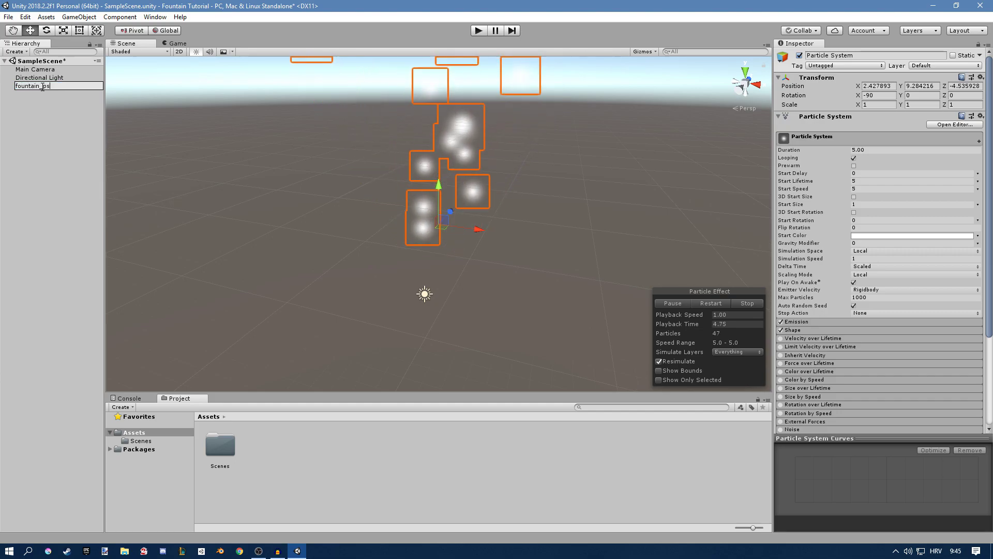
pyautogui.press('Return')
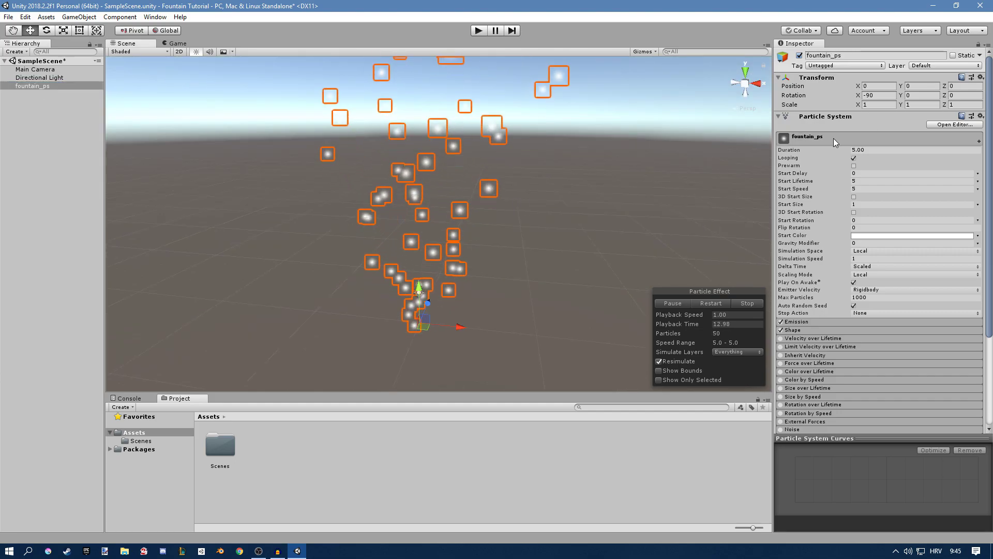
# - Set the fountain_ps renderer material to Sprites-Default
pyautogui.click(830, 137)
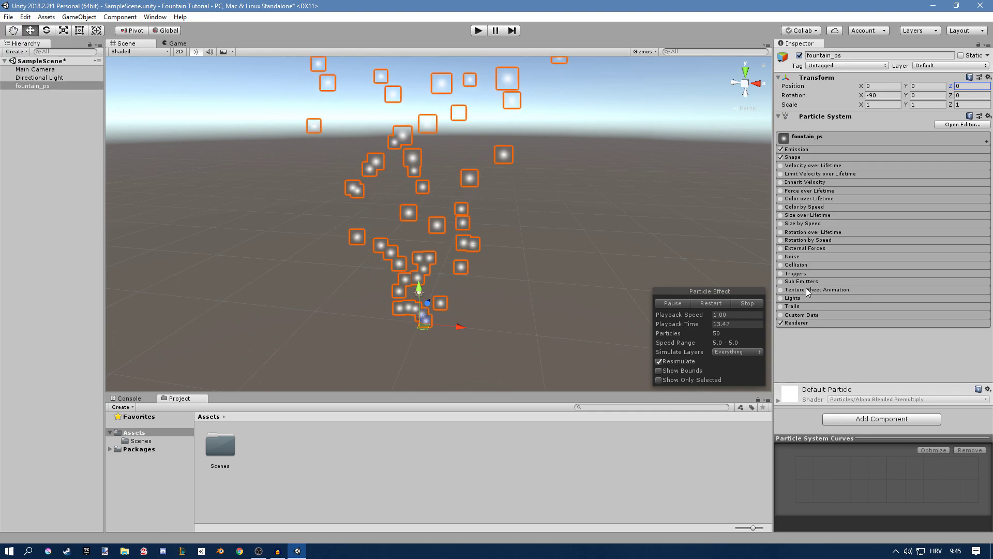
pyautogui.click(798, 324)
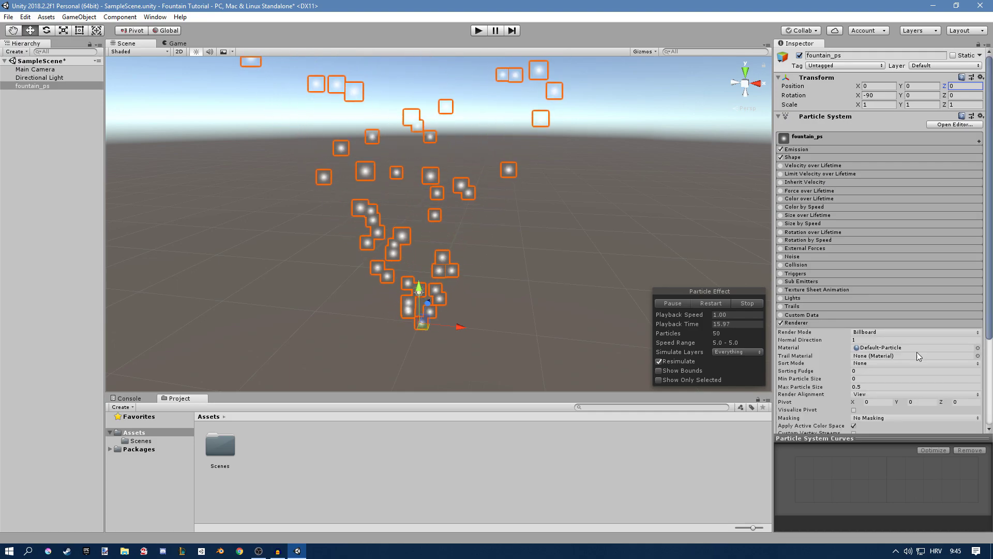
pyautogui.click(977, 348)
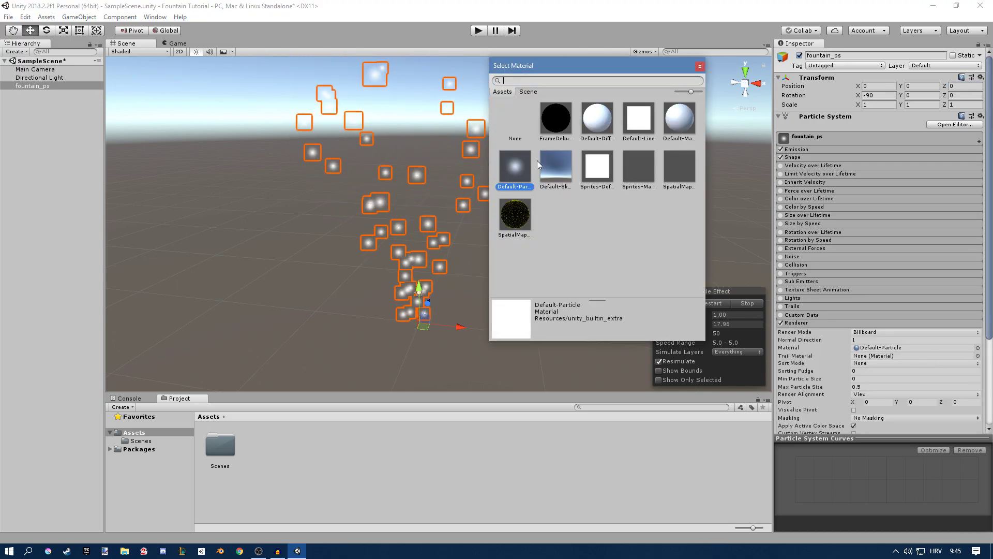
pyautogui.click(592, 168)
pyautogui.doubleClick(597, 173)
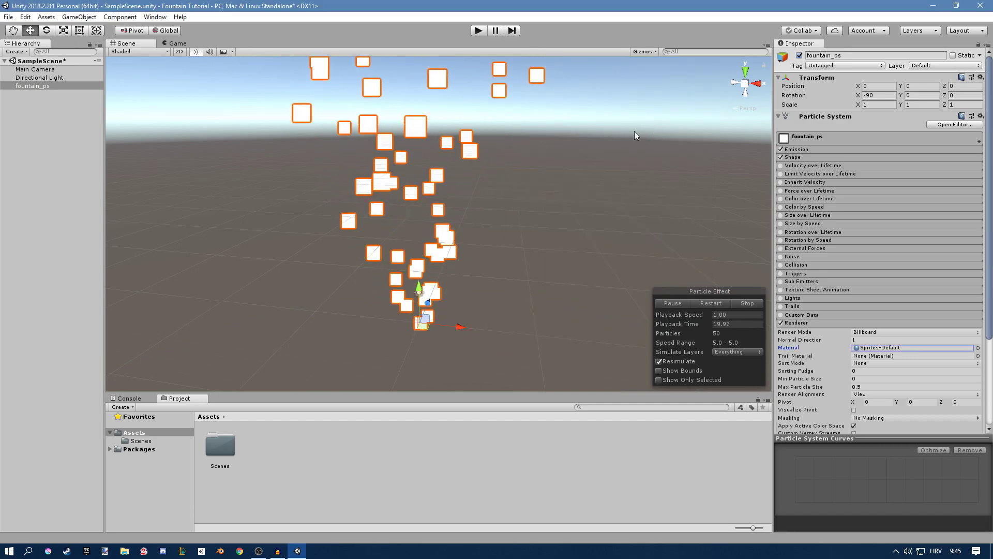
pyautogui.click(805, 324)
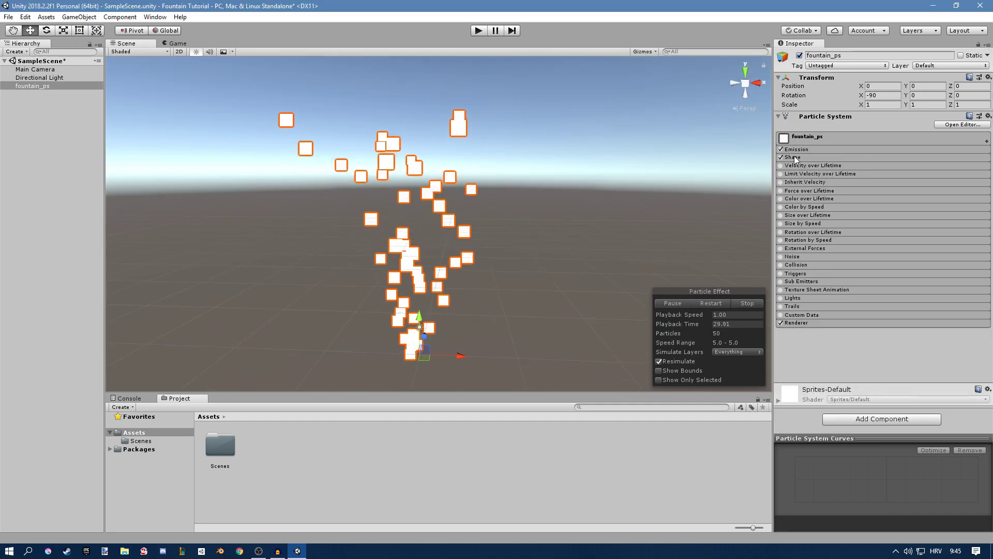
# - Narrow the emission cone of fountain_ps to an angle of about 5.3 and a radius of about 0.45
pyautogui.click(794, 157)
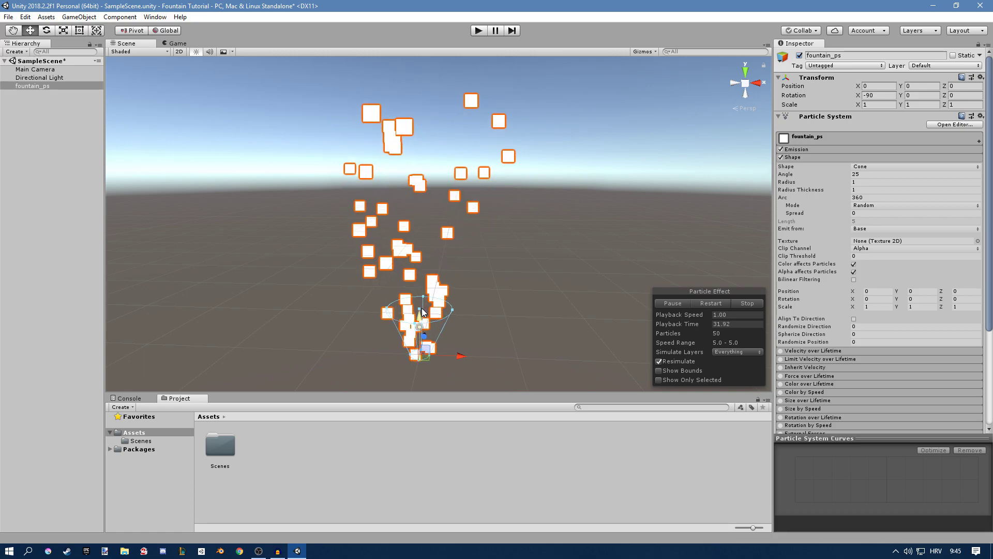
pyautogui.moveTo(454, 309); pyautogui.dragTo(482, 342)
pyautogui.moveTo(482, 342); pyautogui.dragTo(485, 353, button='right')
pyautogui.moveTo(425, 290); pyautogui.dragTo(433, 291)
pyautogui.moveTo(433, 291); pyautogui.dragTo(421, 318, button='right')
pyautogui.keyDown('alt'); pyautogui.moveTo(420, 317); pyautogui.dragTo(428, 199); pyautogui.keyUp('alt')
pyautogui.scroll(-3, 429, 199)
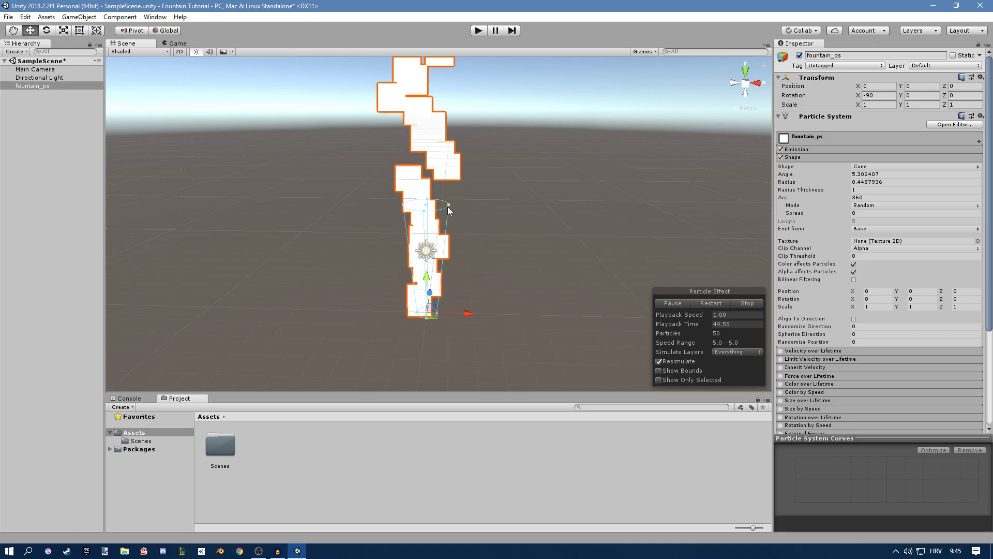
pyautogui.moveTo(474, 217); pyautogui.dragTo(470, 200, button='right')
# - Set the particles' start speed to 3
pyautogui.click(807, 139)
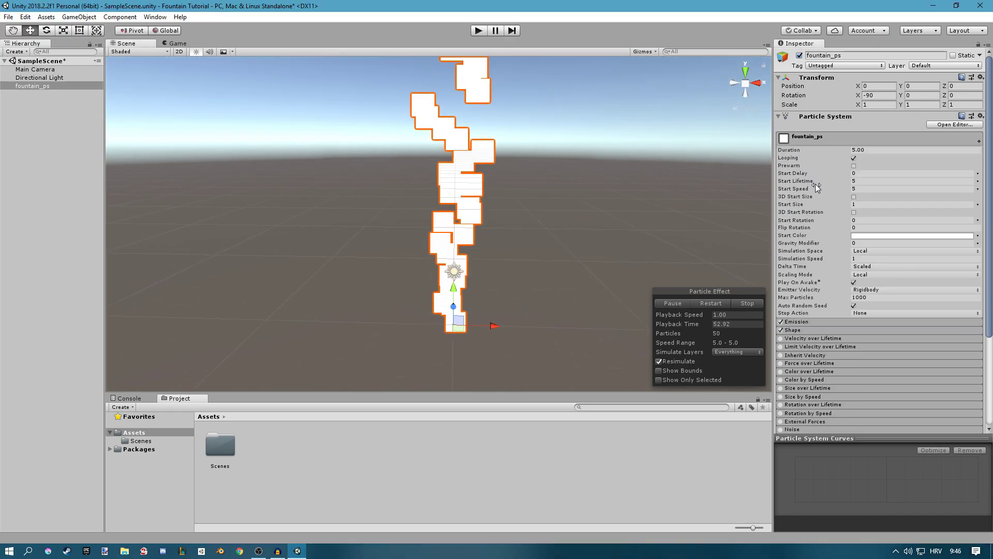
pyautogui.click(857, 190)
pyautogui.write('3')
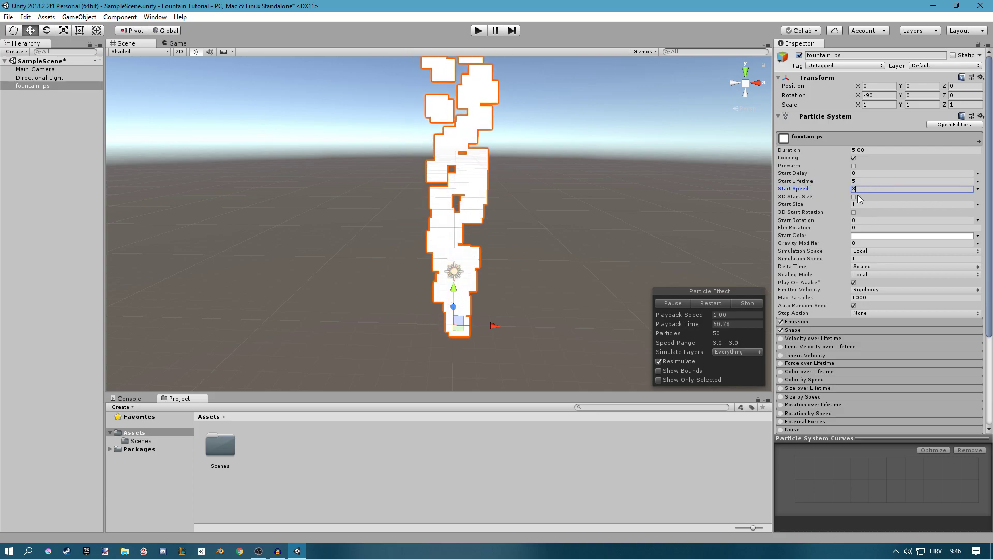
pyautogui.moveTo(660, 184); pyautogui.dragTo(665, 118, button='right')
pyautogui.keyDown('alt'); pyautogui.moveTo(665, 119); pyautogui.dragTo(661, 155); pyautogui.keyUp('alt')
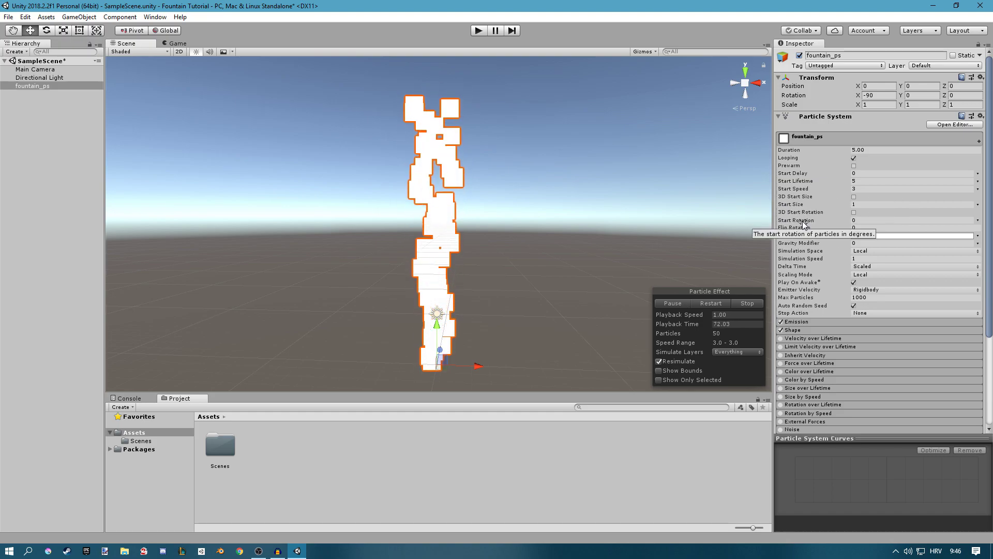
# - Make the particles' start size random between two constants, 0.3 and 0.7
pyautogui.click(978, 205)
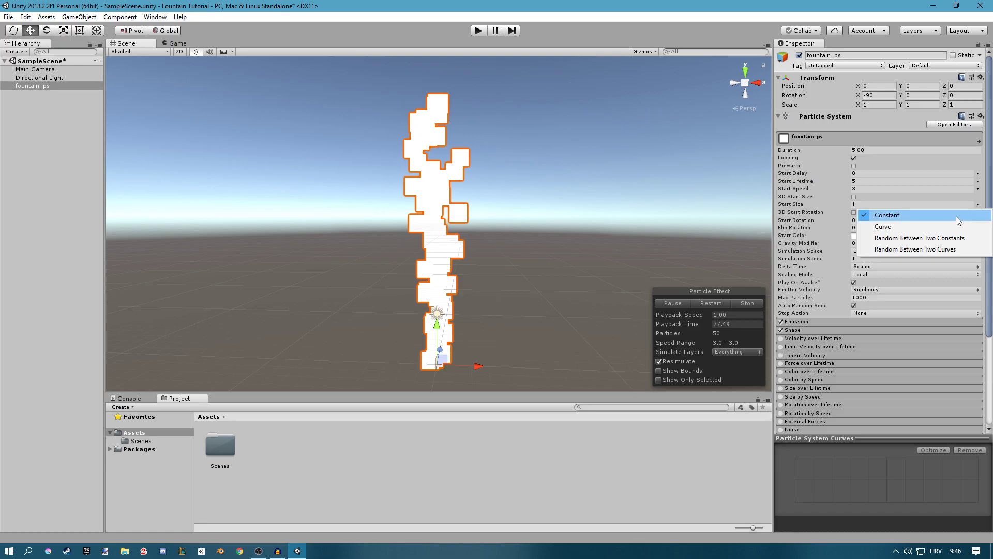
pyautogui.click(886, 239)
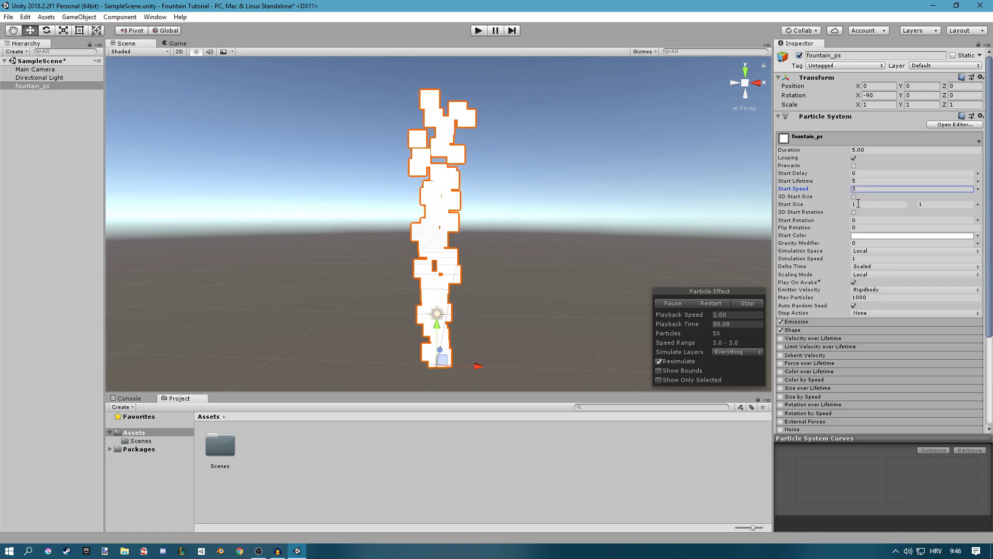
pyautogui.write('0.3')
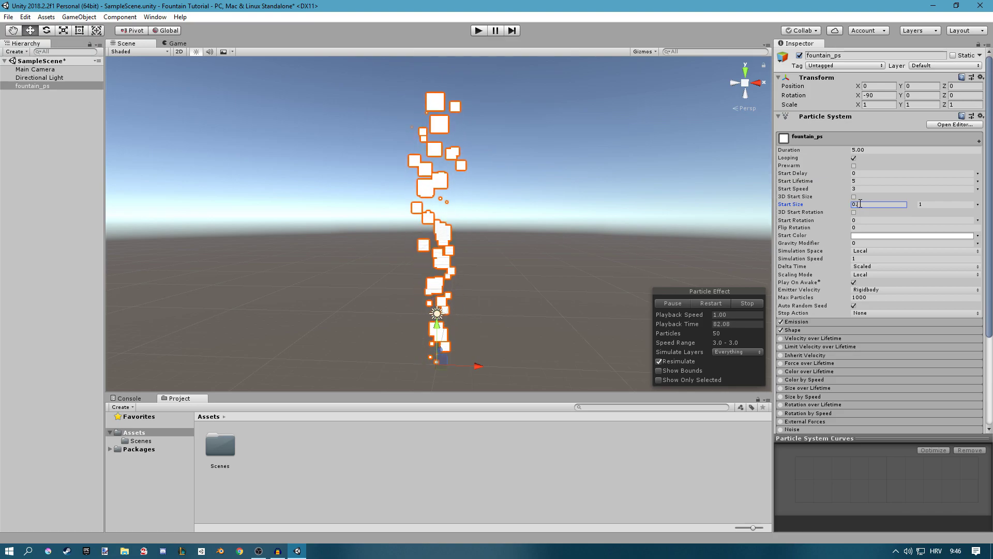
pyautogui.press('Tab')
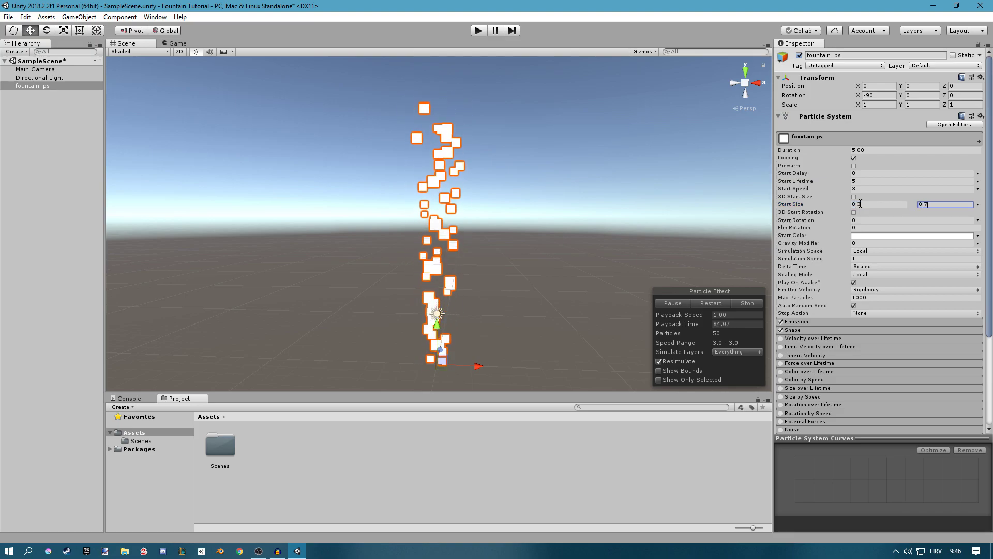
pyautogui.click(628, 152)
pyautogui.moveTo(538, 187); pyautogui.dragTo(526, 227, button='right')
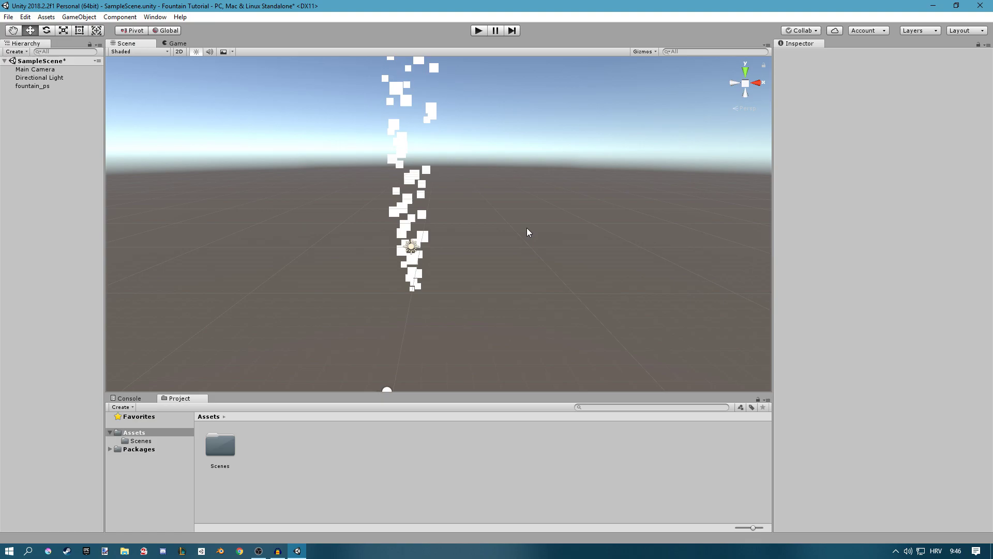
pyautogui.keyDown('alt'); pyautogui.moveTo(403, 181); pyautogui.dragTo(438, 190); pyautogui.keyUp('alt')
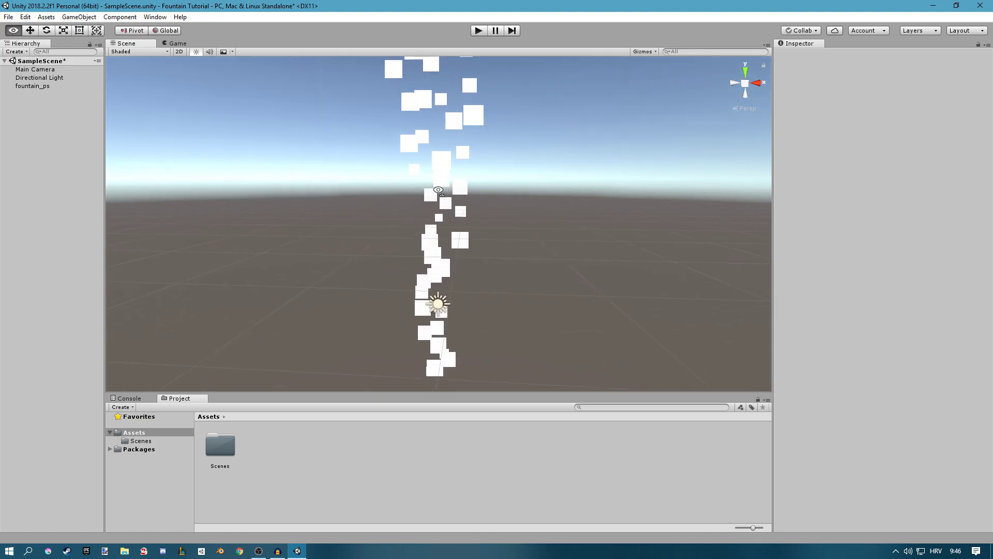
pyautogui.click(416, 207)
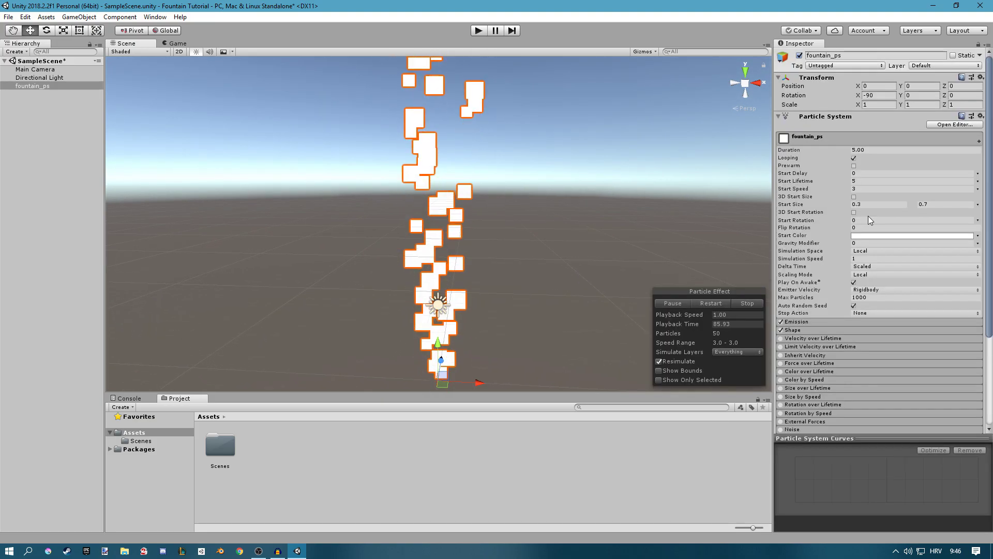
# - Make the particles' start rotation random between two constants, 0 and 360 degrees
pyautogui.click(977, 221)
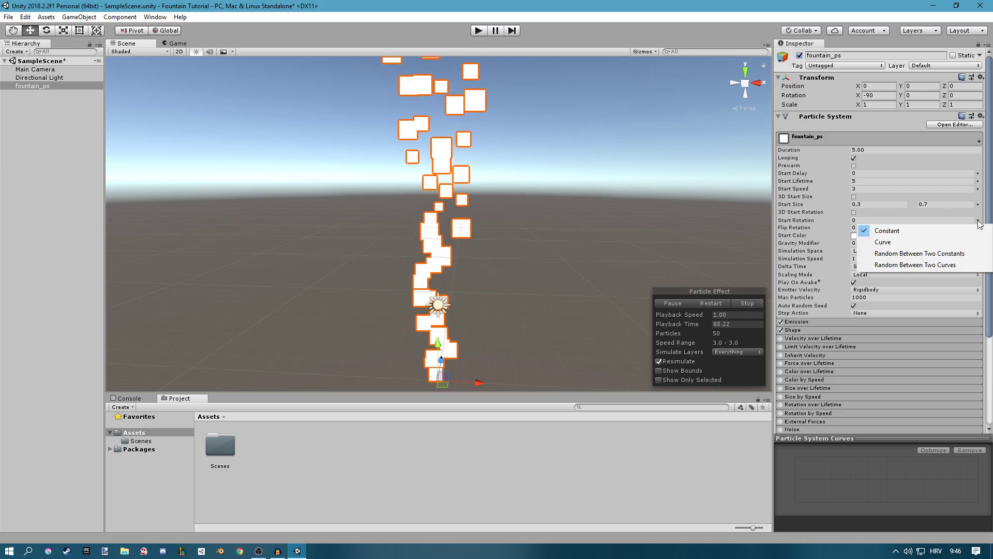
pyautogui.click(896, 254)
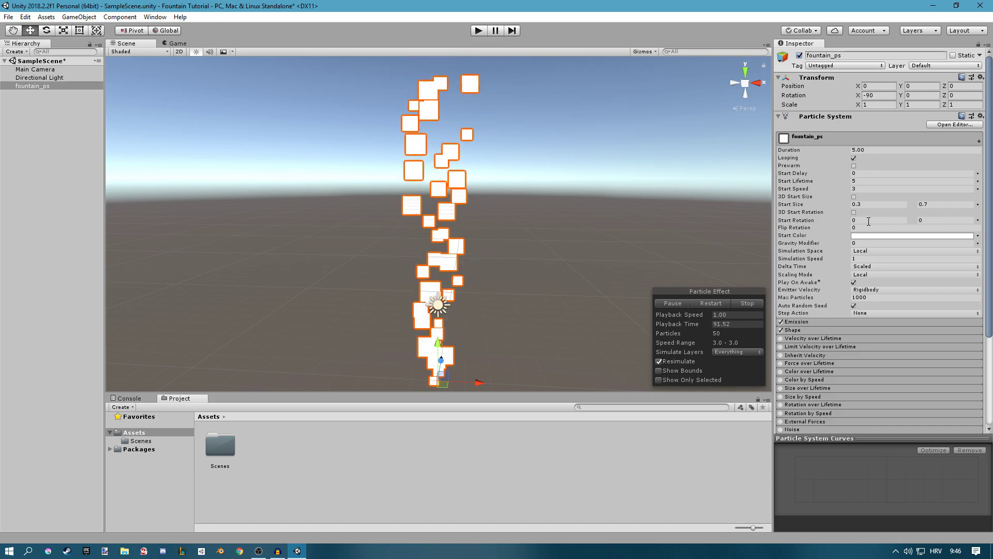
pyautogui.click(934, 220)
pyautogui.write('360')
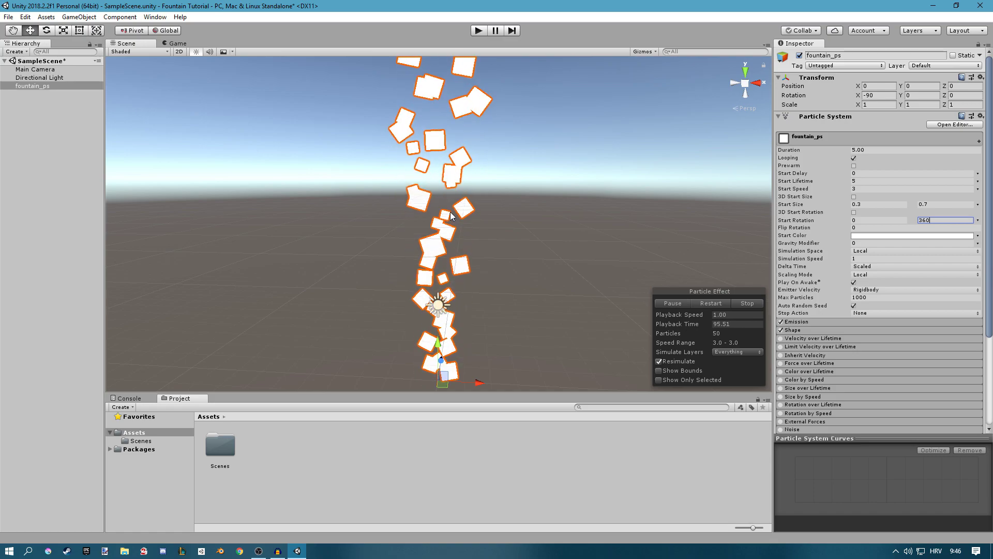
pyautogui.keyDown('alt'); pyautogui.moveTo(479, 202); pyautogui.dragTo(549, 168); pyautogui.keyUp('alt')
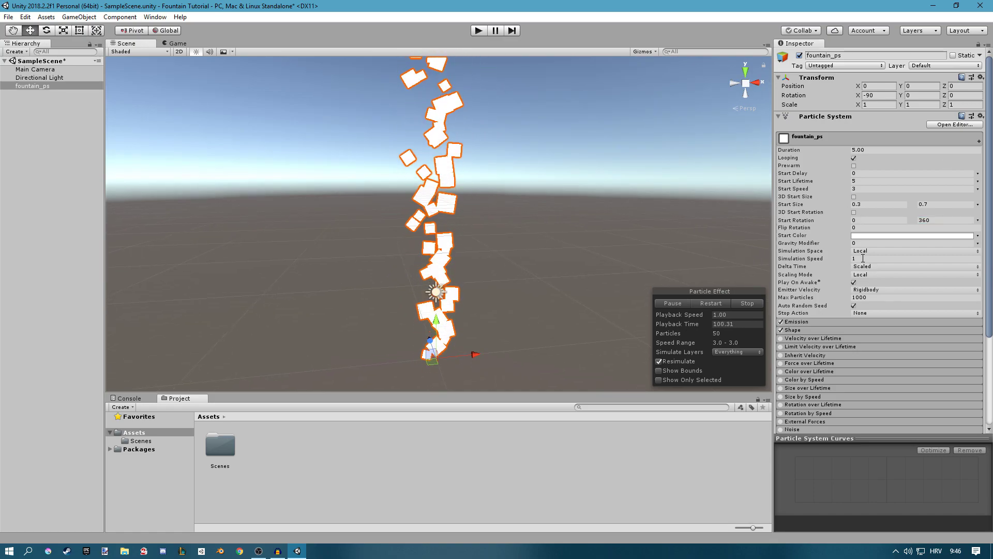
# - Set the emission rate over time of fountain_ps to 20
pyautogui.click(797, 321)
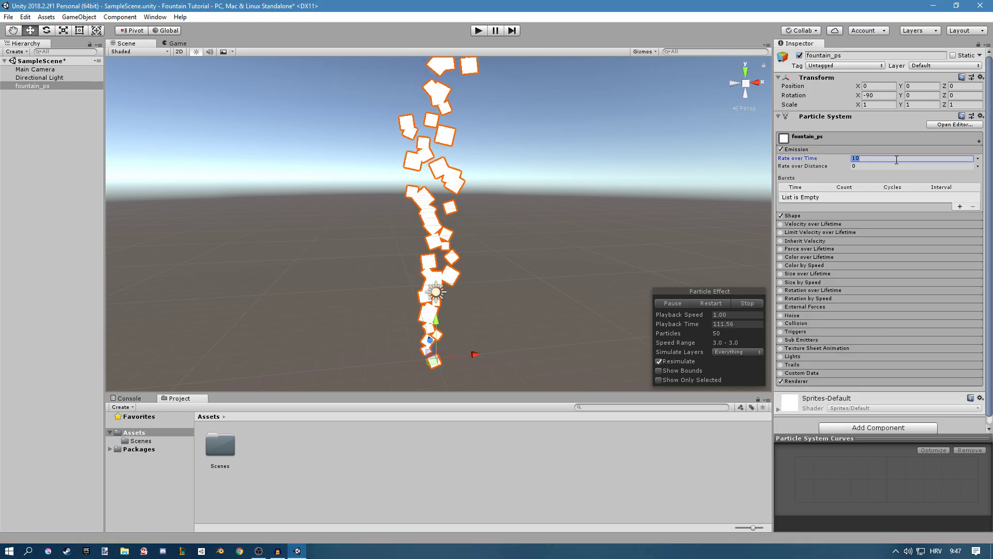
pyautogui.write('20')
pyautogui.click(569, 163)
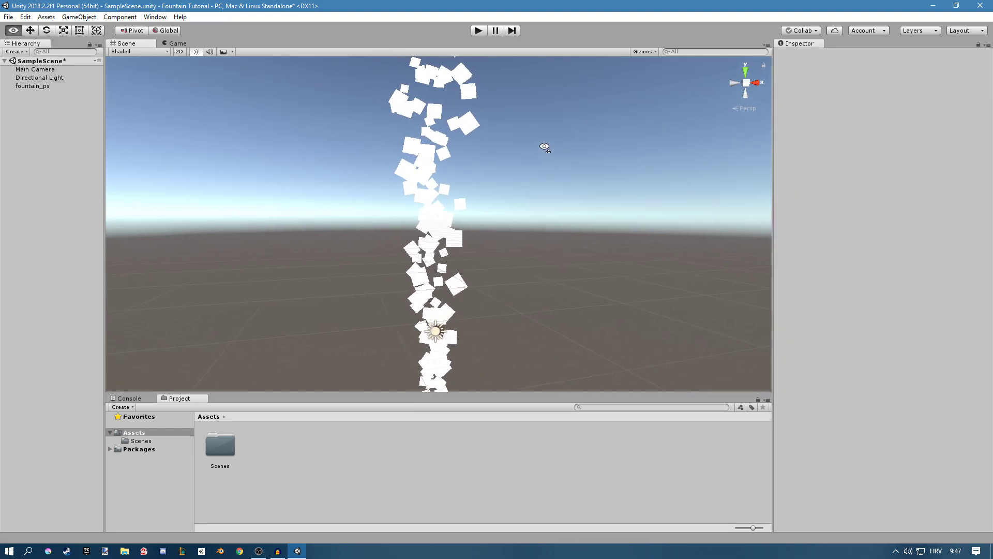
pyautogui.click(458, 208)
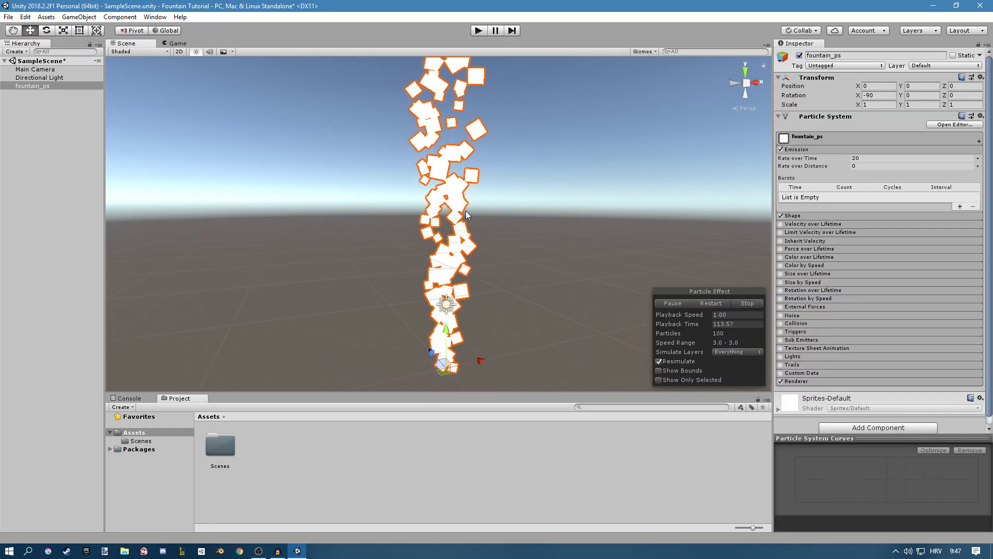
pyautogui.click(805, 150)
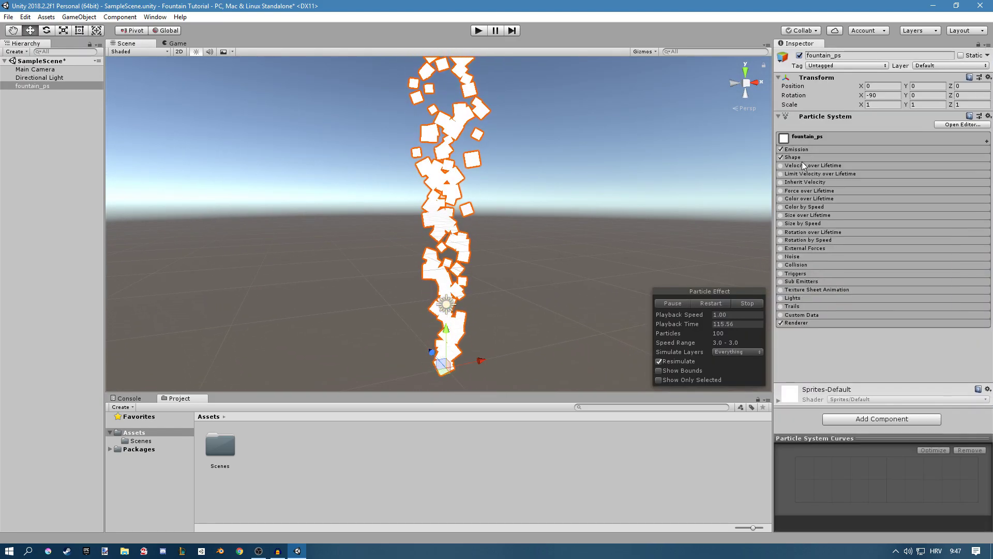
pyautogui.click(801, 157)
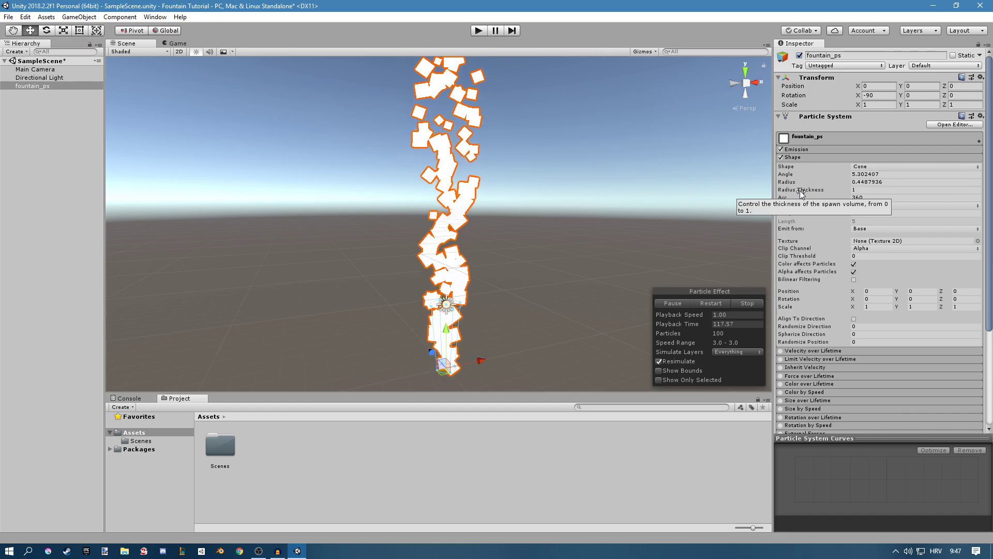
pyautogui.click(795, 158)
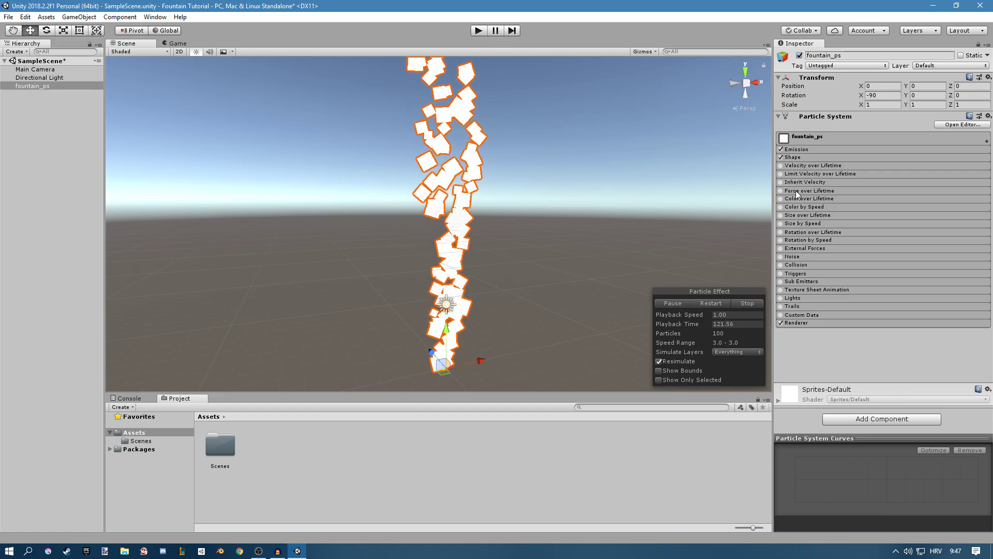
# - Enable Force over Lifetime for fountain_ps with a Y force of -3 applied in World space
pyautogui.click(782, 191)
pyautogui.moveTo(692, 196); pyautogui.dragTo(523, 185, button='right')
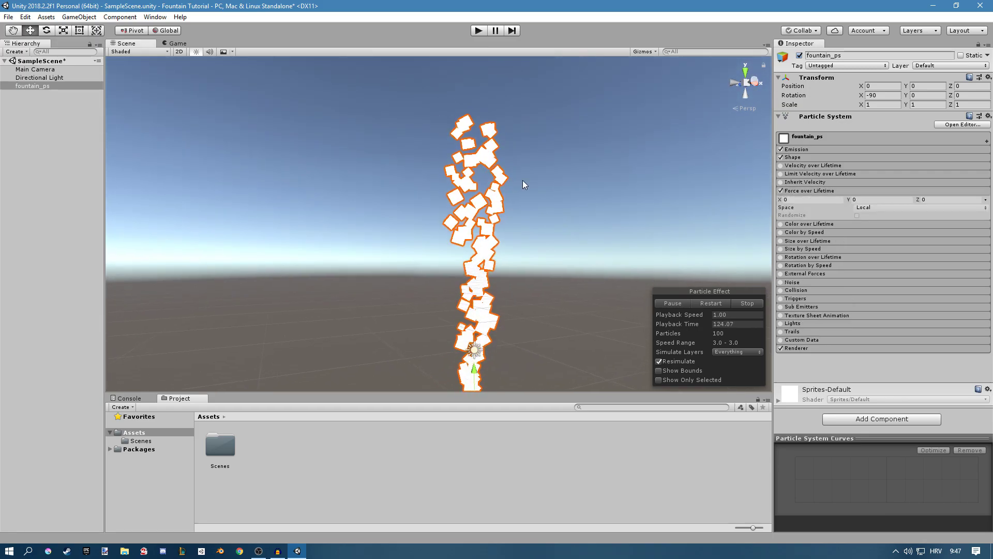
pyautogui.moveTo(852, 198); pyautogui.dragTo(878, 199)
pyautogui.moveTo(574, 174); pyautogui.dragTo(743, 214, button='right')
pyautogui.click(862, 198)
pyautogui.write('0')
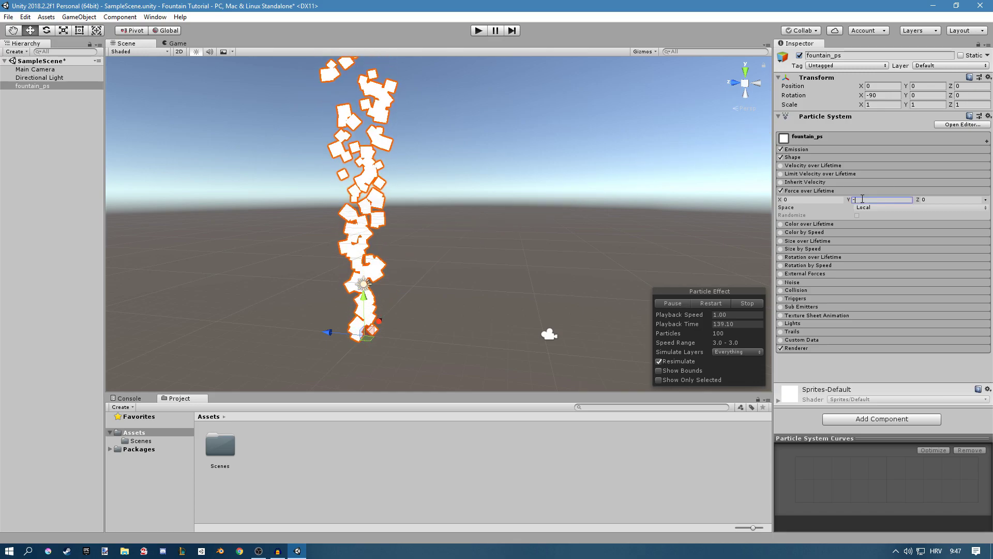
pyautogui.write('-3')
pyautogui.moveTo(574, 176); pyautogui.dragTo(440, 178, button='right')
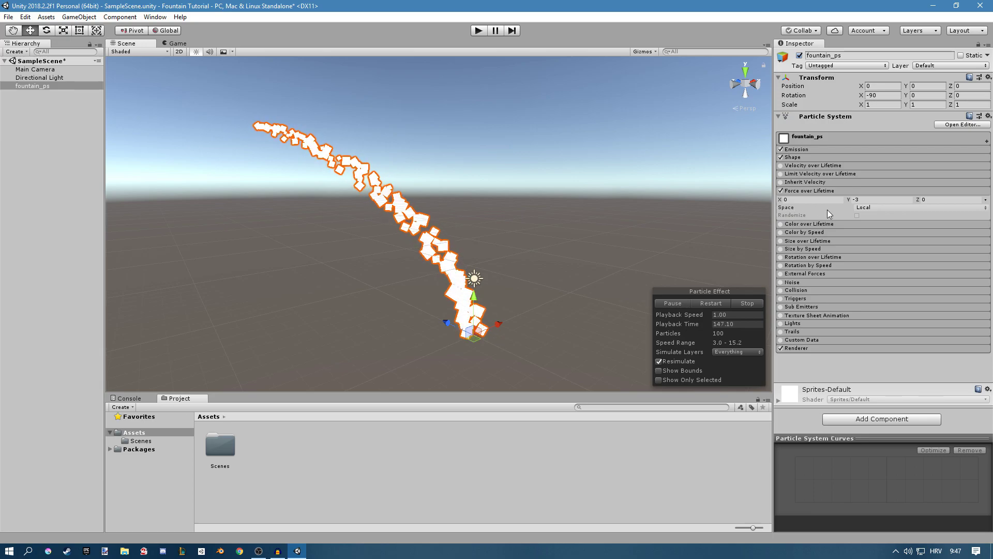
pyautogui.click(855, 208)
pyautogui.click(880, 230)
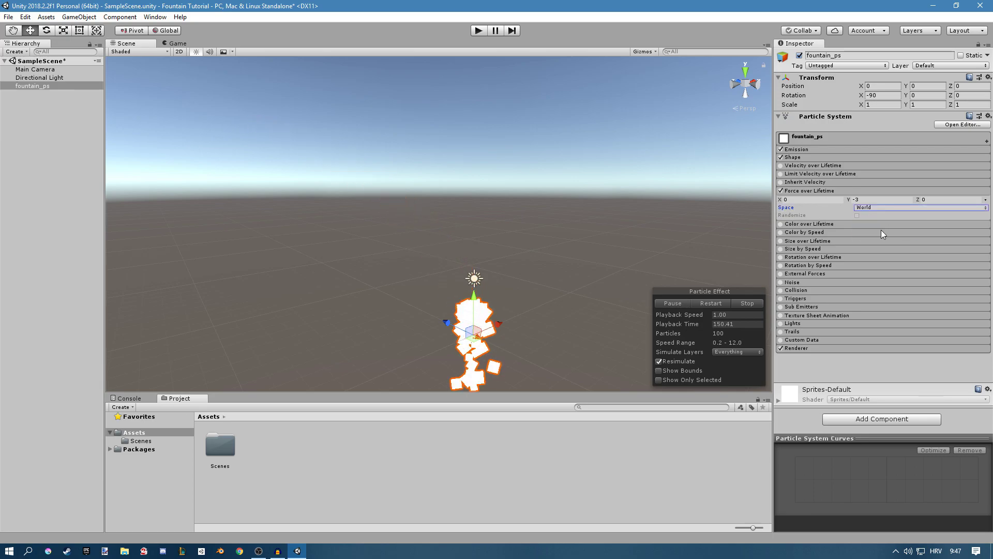
# - Examine the fountain's particle flow from several angles and review its Shape settings
pyautogui.moveTo(556, 201); pyautogui.dragTo(466, 188, button='right')
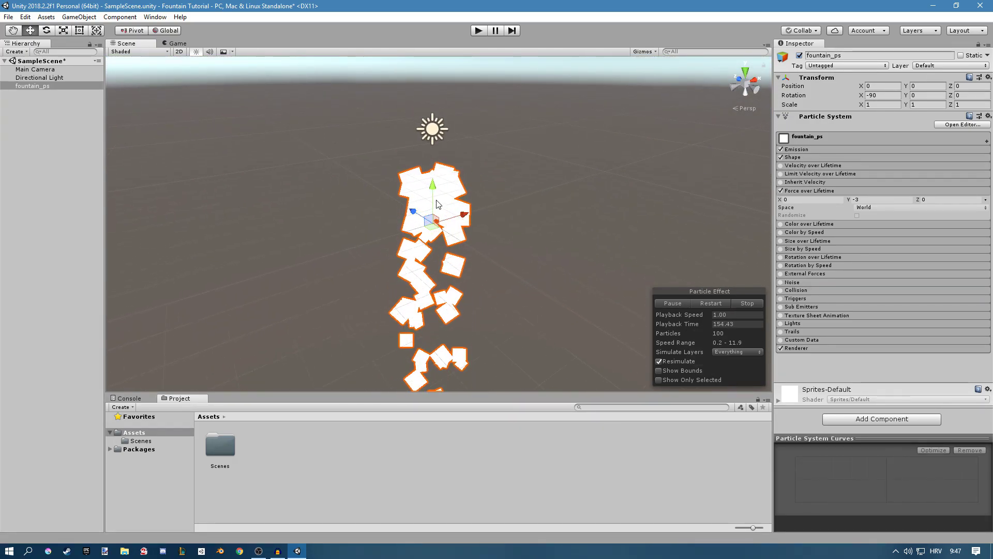
pyautogui.scroll(4, 437, 204)
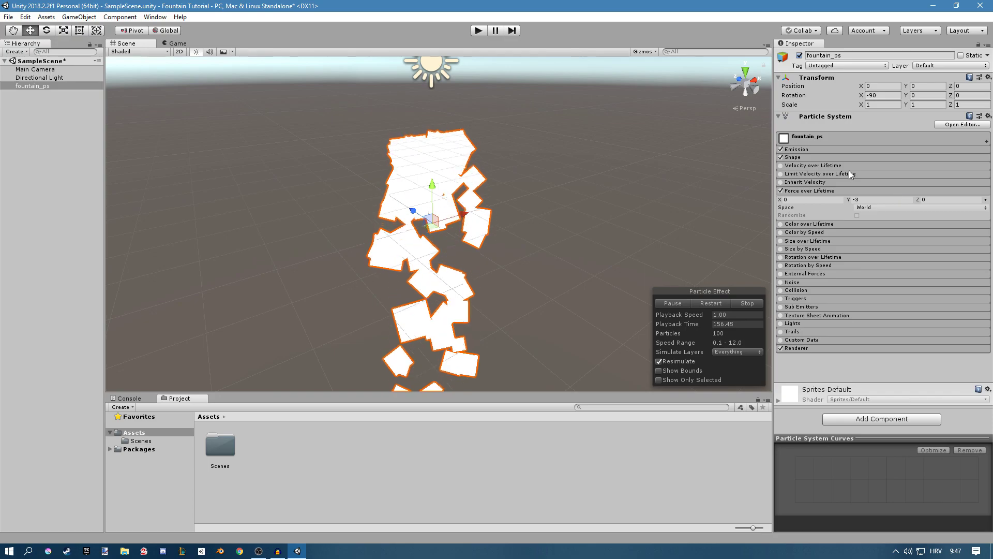
pyautogui.click(799, 157)
pyautogui.press('s')
pyautogui.moveTo(532, 150); pyautogui.dragTo(545, 173, button='right')
pyautogui.press('a')
pyautogui.press('w')
pyautogui.press('e')
pyautogui.press('s')
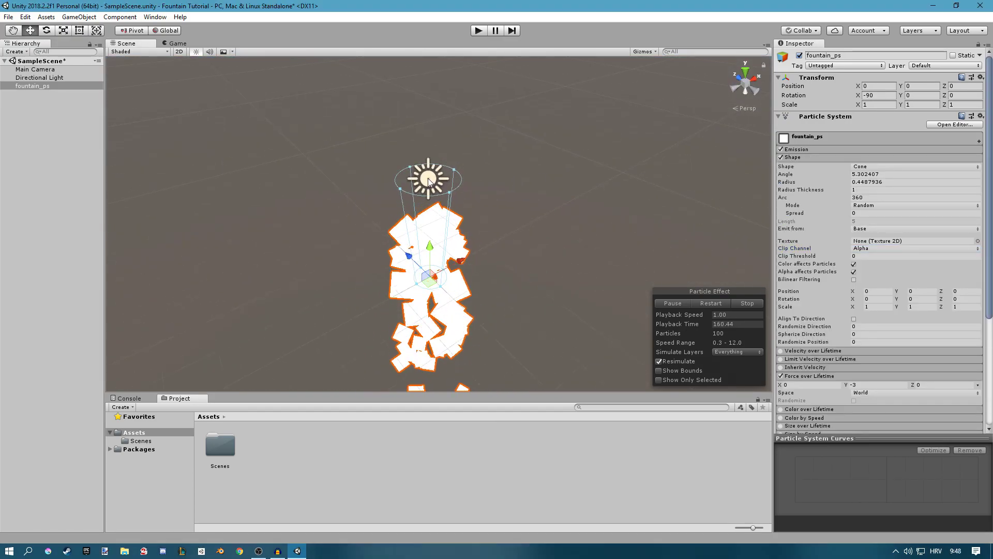
pyautogui.moveTo(436, 97); pyautogui.dragTo(541, 158, button='right')
pyautogui.moveTo(456, 146); pyautogui.dragTo(456, 152)
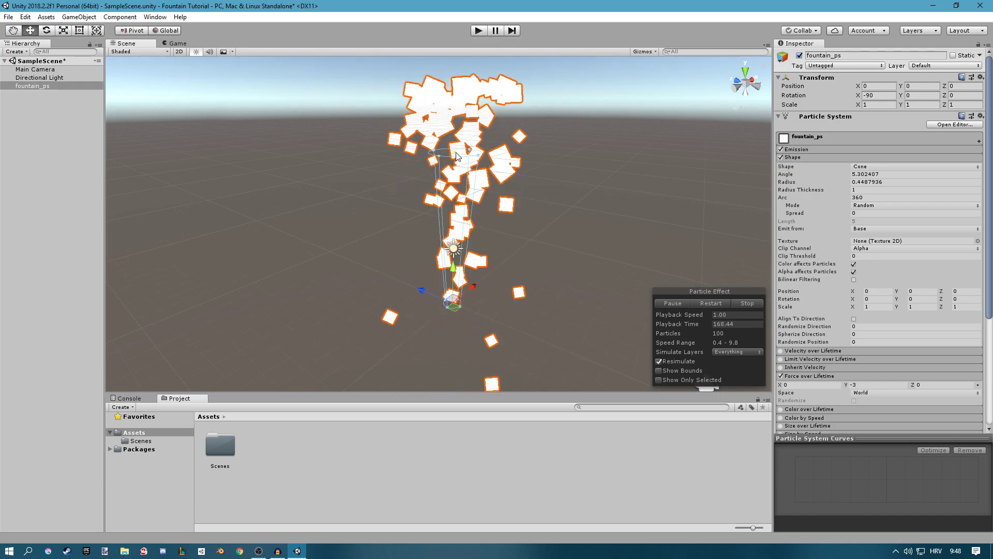
pyautogui.click(572, 160)
pyautogui.moveTo(572, 159); pyautogui.dragTo(674, 145, button='right')
pyautogui.press('a')
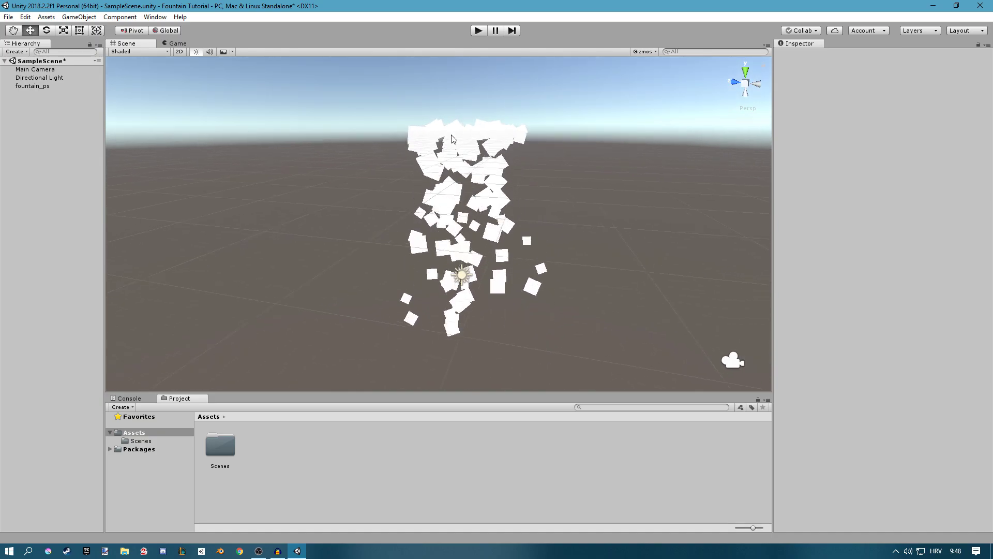
# - Enable Color over Lifetime for fountain_ps and set the alpha at the gradient's end to 0
pyautogui.click(33, 86)
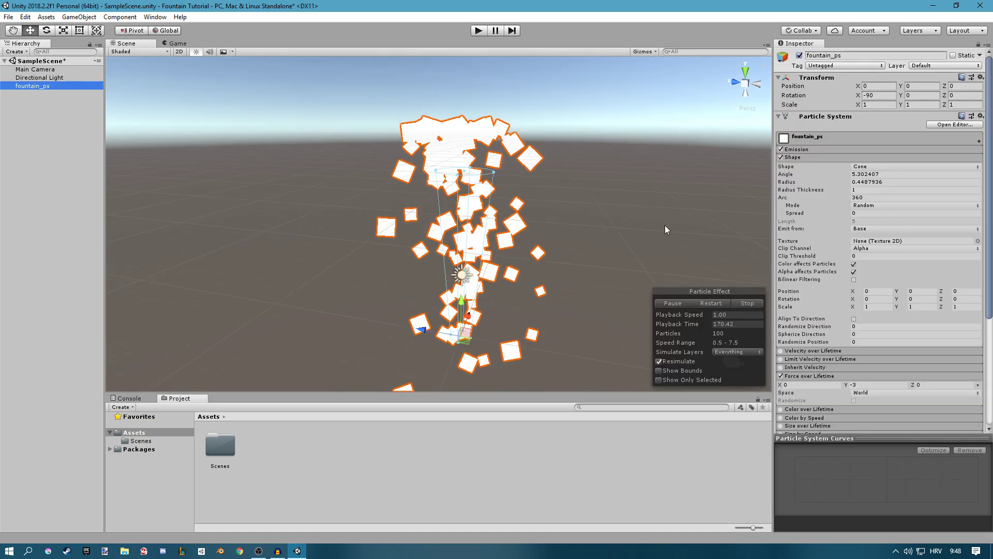
pyautogui.click(797, 157)
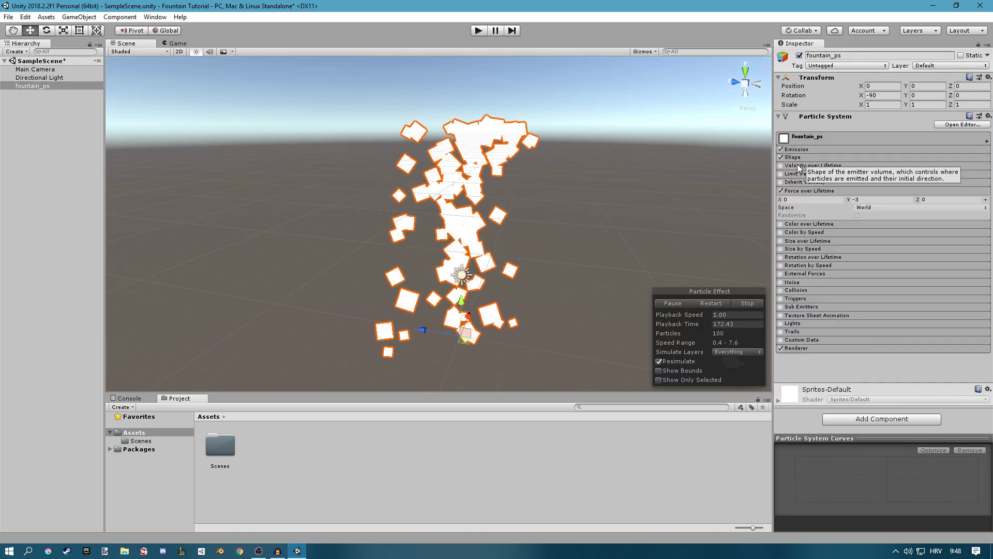
pyautogui.click(796, 190)
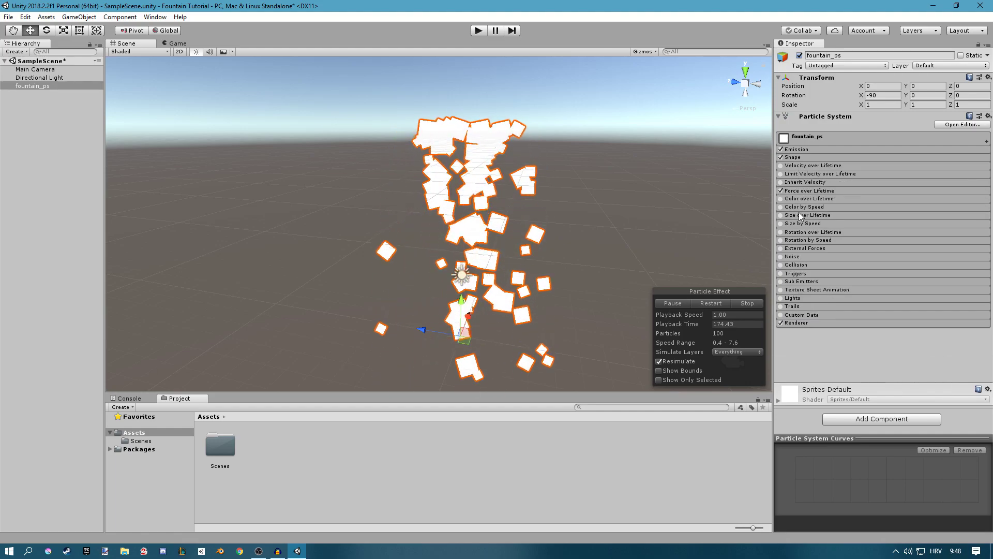
pyautogui.click(808, 200)
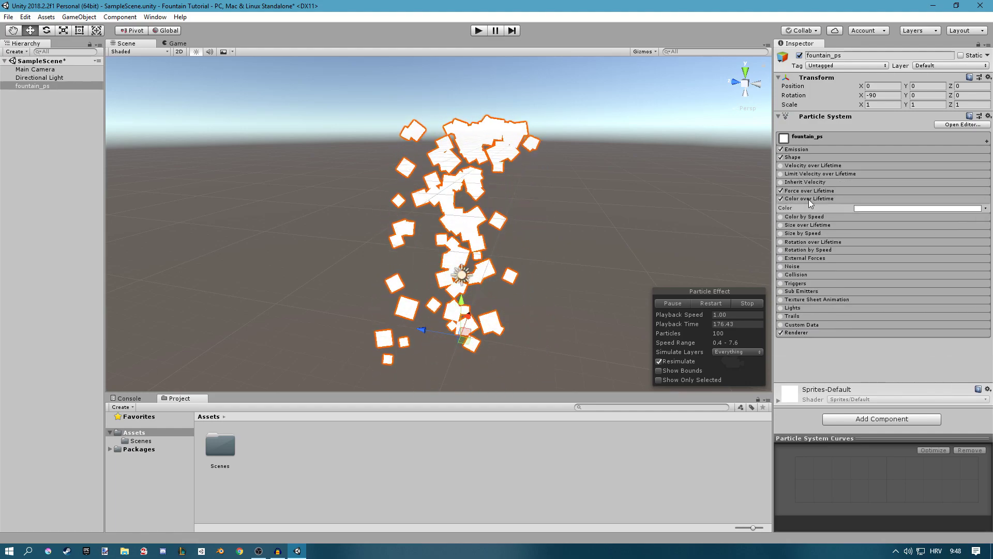
pyautogui.click(889, 208)
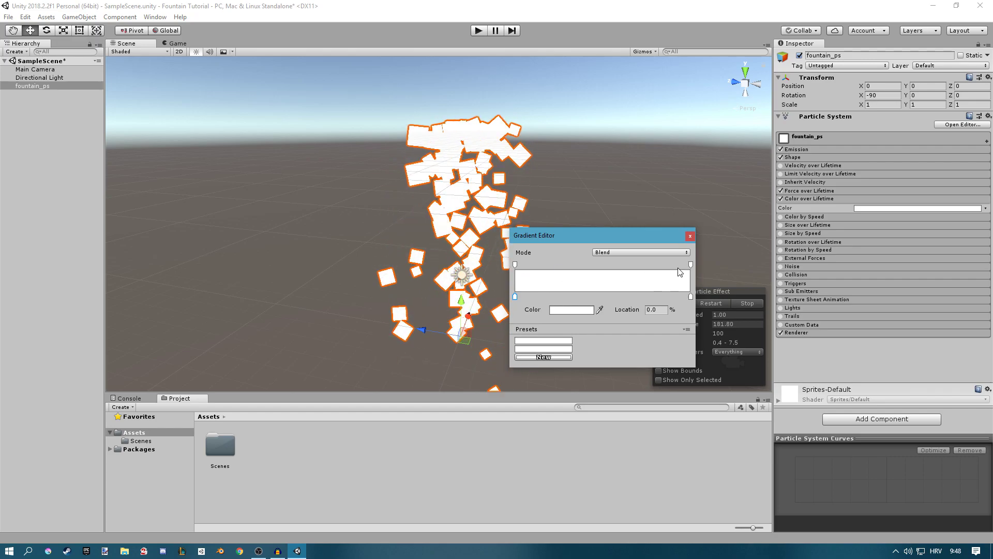
pyautogui.click(690, 265)
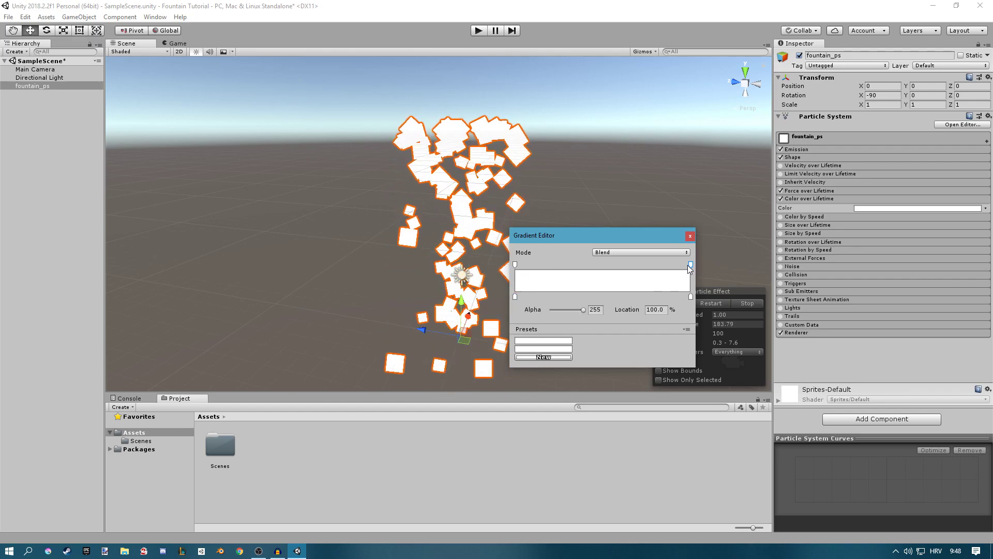
pyautogui.moveTo(583, 309); pyautogui.dragTo(517, 309)
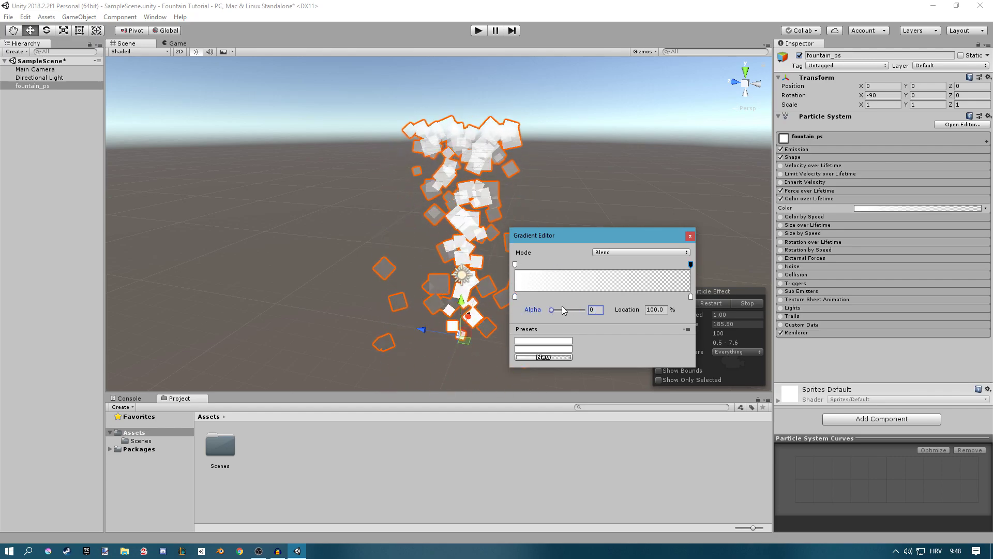
pyautogui.click(396, 226)
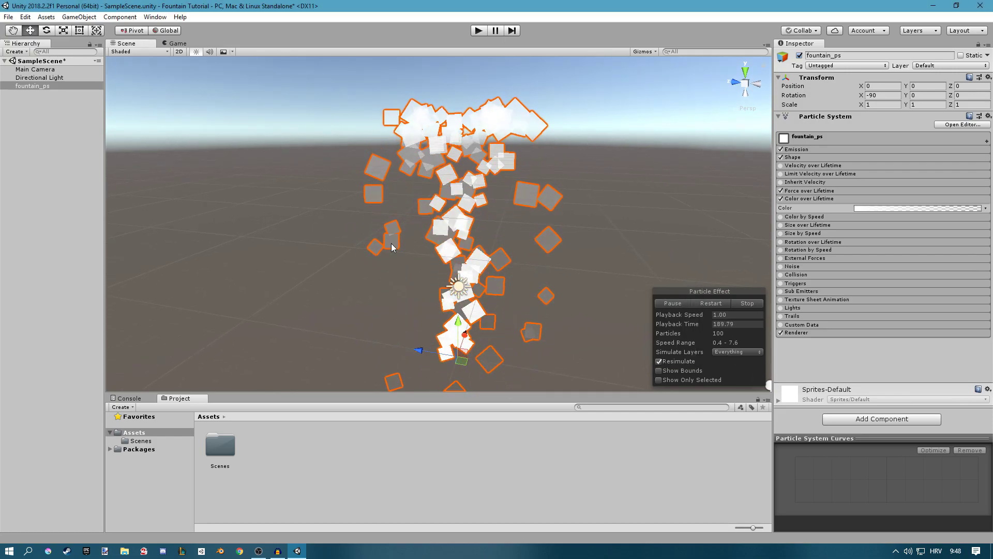
# - Set the end colour key of the Color over Lifetime gradient to the teal 16C4C6
pyautogui.click(889, 208)
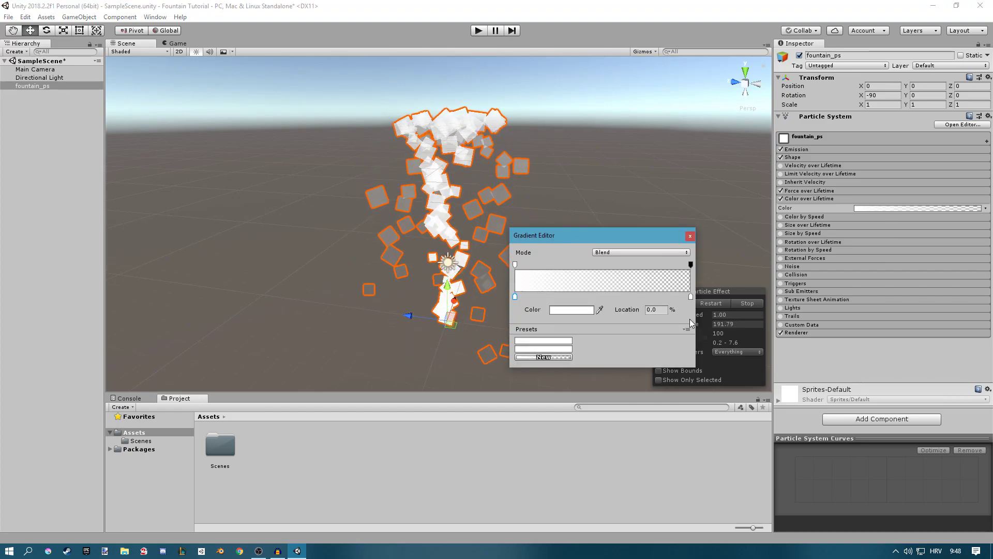
pyautogui.doubleClick(690, 295)
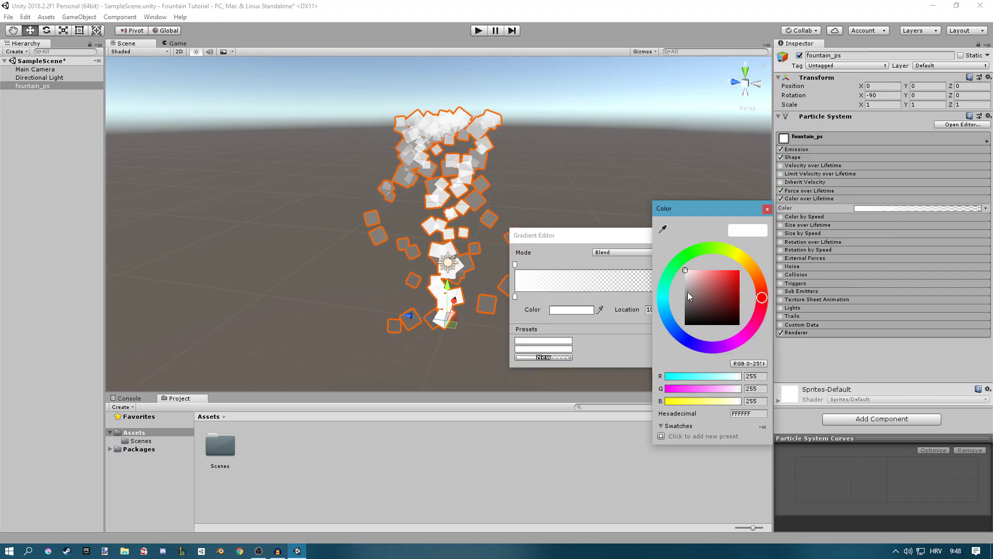
pyautogui.click(663, 298)
pyautogui.click(731, 274)
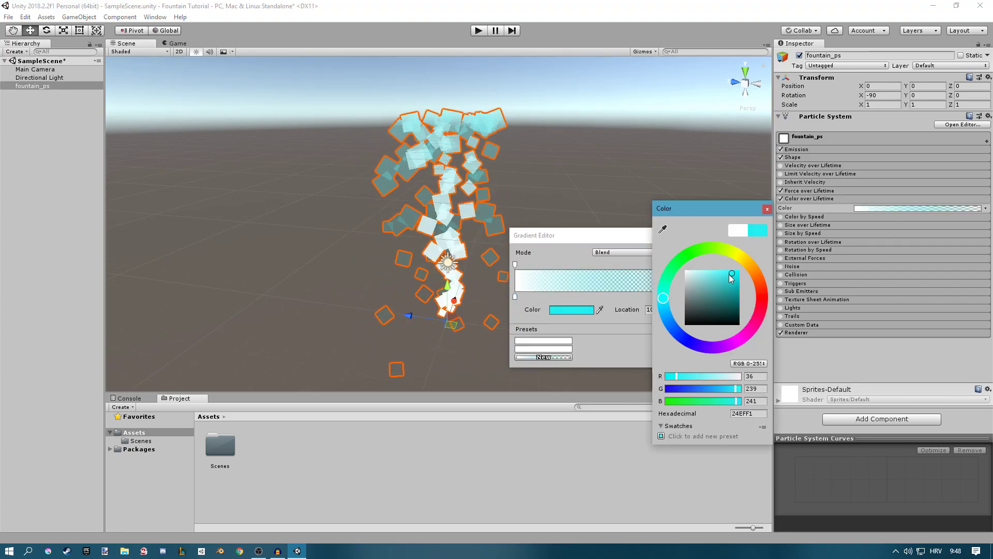
pyautogui.click(732, 280)
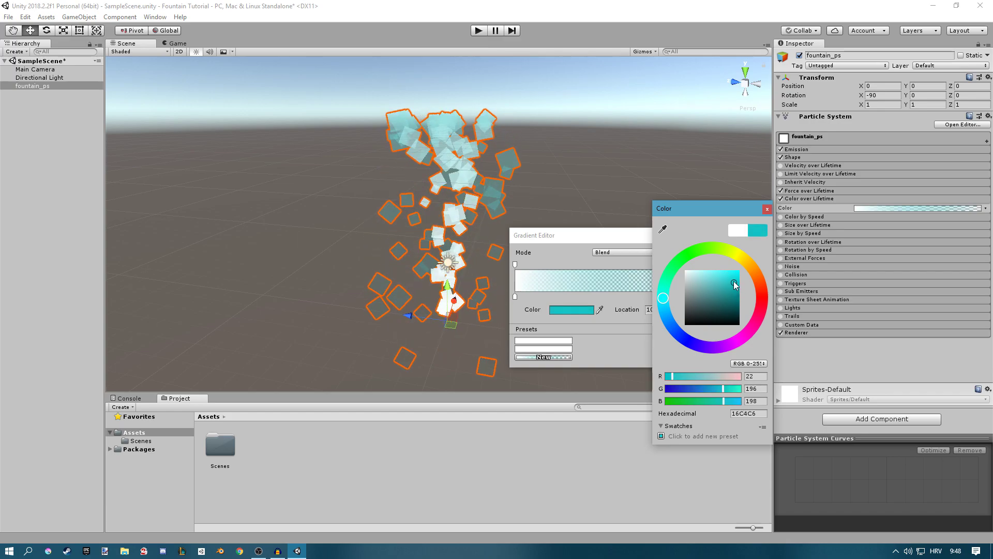
pyautogui.click(767, 209)
# - Set the gradient's start colour to a darker blue and add a colour key at 46.5%
pyautogui.doubleClick(515, 296)
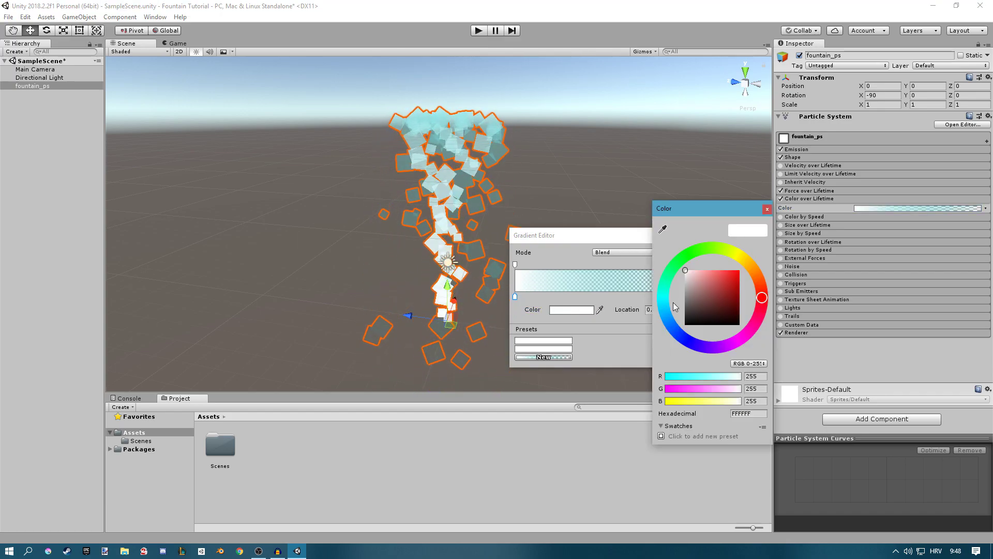
pyautogui.moveTo(663, 303); pyautogui.dragTo(664, 308)
pyautogui.moveTo(725, 284); pyautogui.dragTo(732, 291)
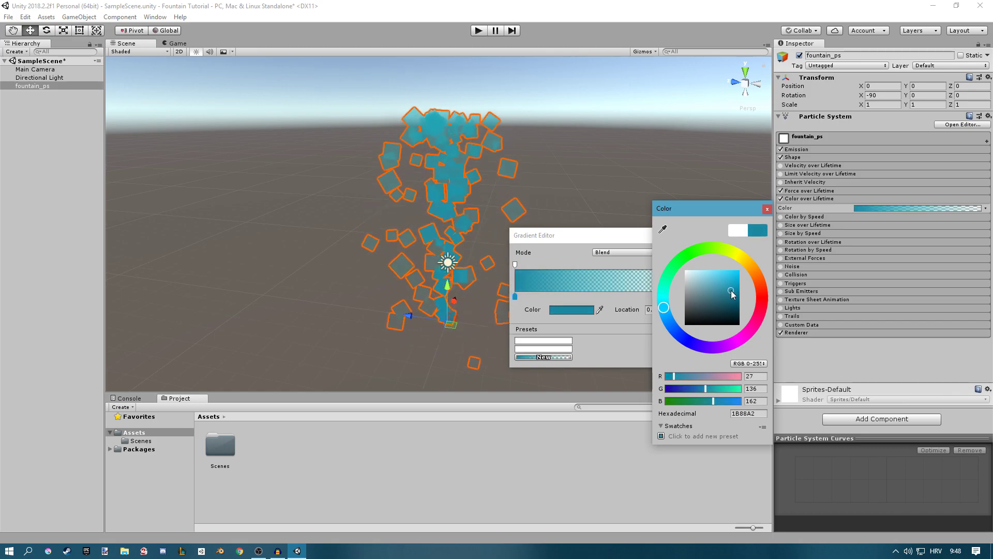
pyautogui.click(666, 314)
pyautogui.click(590, 291)
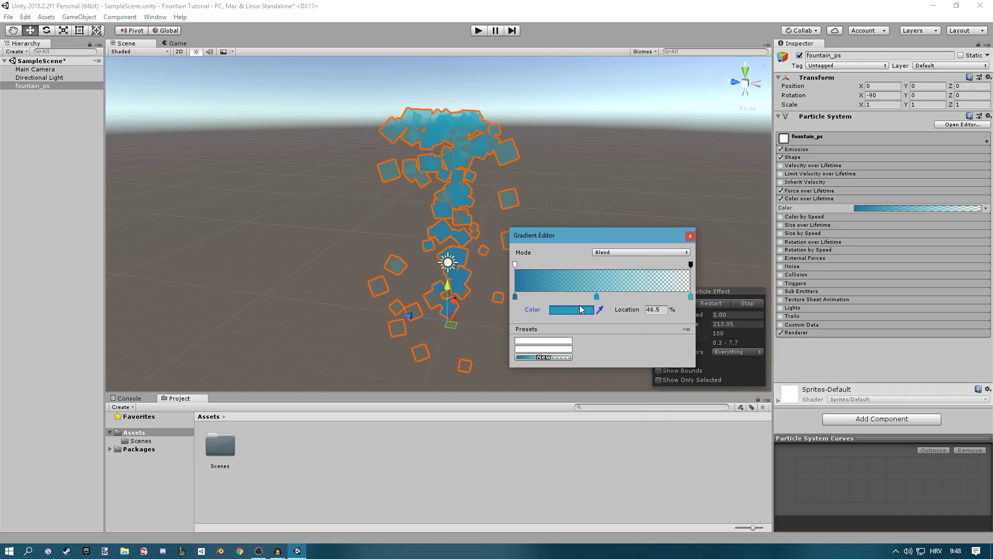
# - Add an alpha key at 45.6% with alpha 255 and recolour the middle colour key to 27B4CF
pyautogui.click(595, 265)
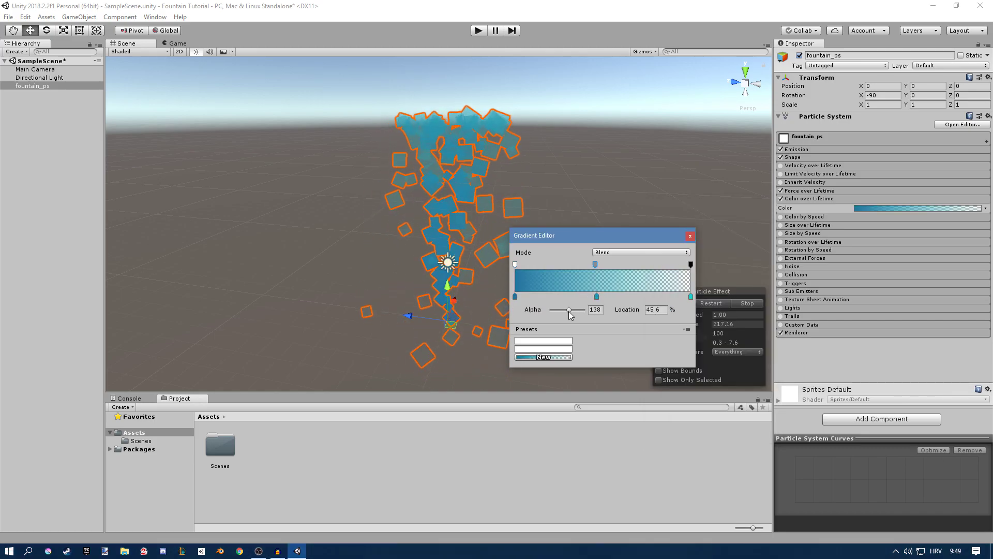
pyautogui.moveTo(569, 312); pyautogui.dragTo(591, 311)
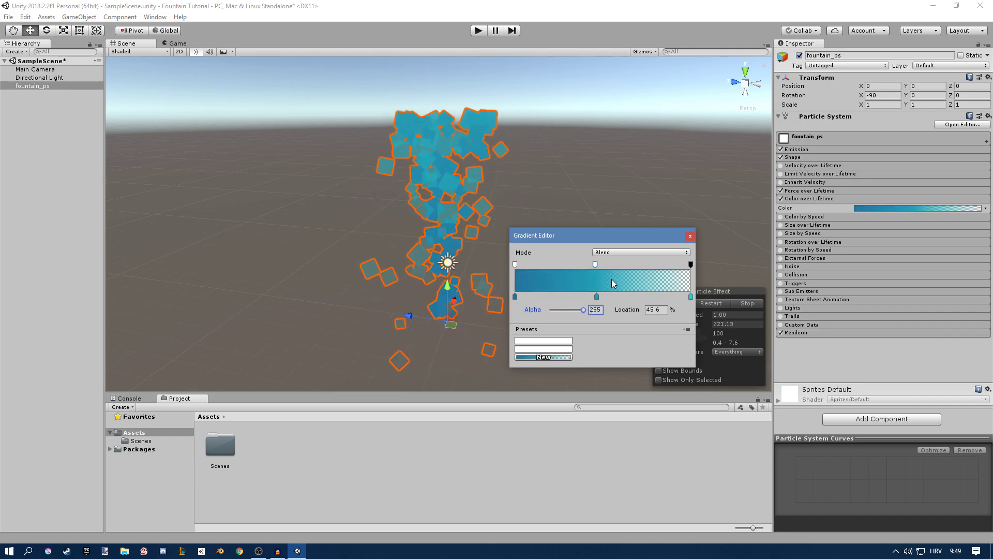
pyautogui.click(597, 295)
pyautogui.click(566, 310)
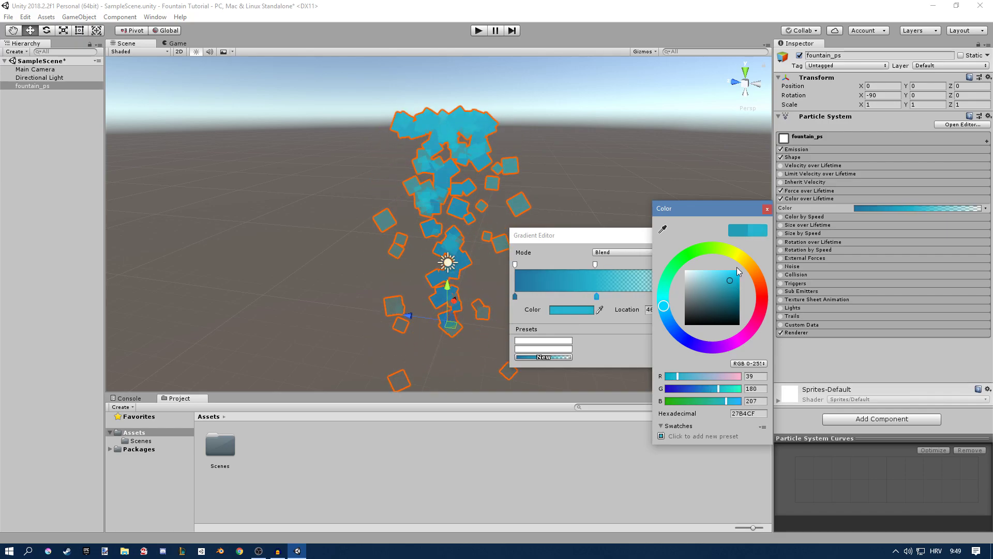
pyautogui.click(767, 209)
# - Enable Size over Lifetime for fountain_ps
pyautogui.moveTo(650, 151)
pyautogui.mouseDown(button='right')
pyautogui.moveTo(635, 147)
pyautogui.moveTo(643, 139)
pyautogui.mouseUp(button='right')
pyautogui.click(634, 147)
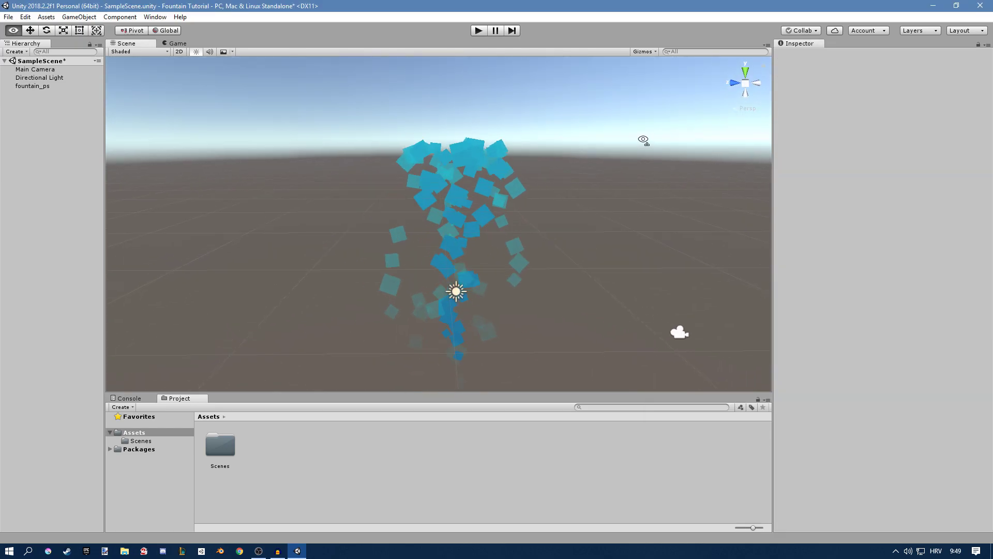
pyautogui.keyDown('alt'); pyautogui.moveTo(643, 140); pyautogui.dragTo(433, 106); pyautogui.keyUp('alt')
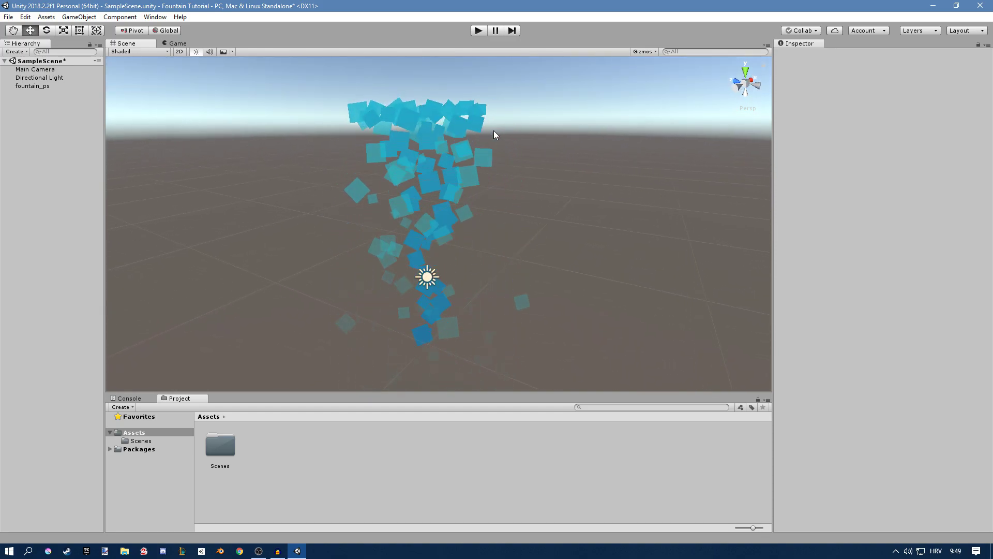
pyautogui.keyDown('alt'); pyautogui.moveTo(483, 118); pyautogui.dragTo(430, 164); pyautogui.keyUp('alt')
pyautogui.click(26, 86)
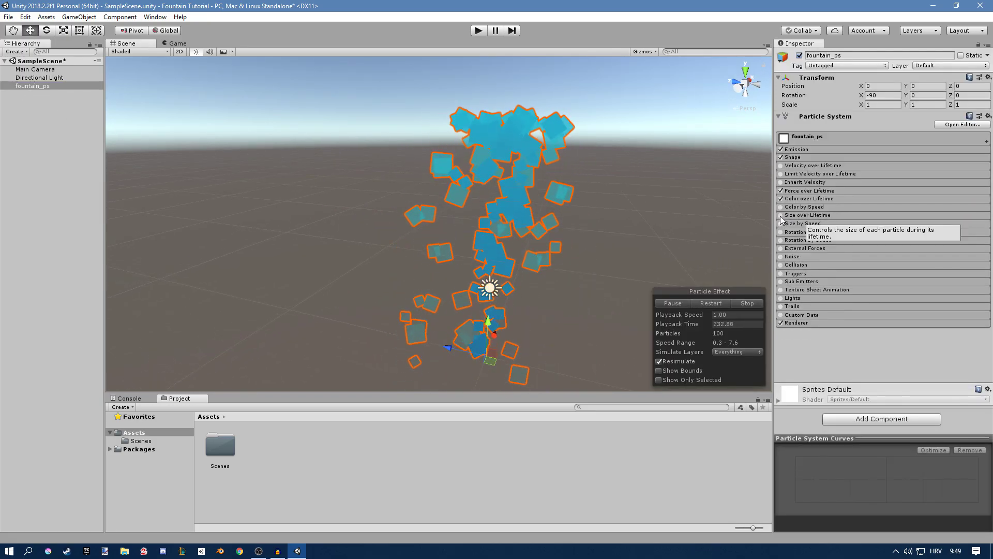
pyautogui.click(780, 216)
# - Change the Size over Lifetime curve to a descending one and add a key at about time 0.5, size 0.8, for a late fall-off
pyautogui.moveTo(553, 210); pyautogui.dragTo(561, 194, button='right')
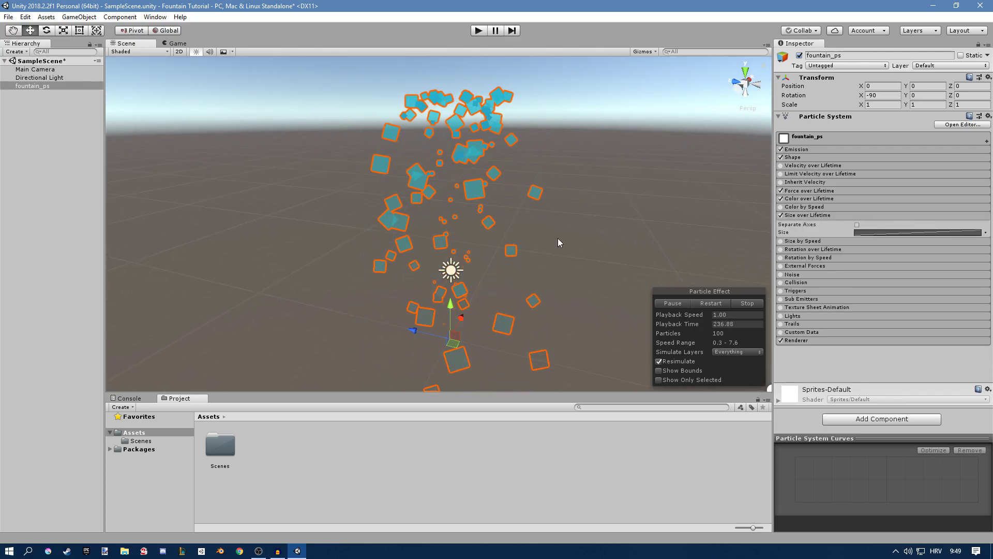
pyautogui.moveTo(438, 272); pyautogui.dragTo(447, 290, button='right')
pyautogui.scroll(3, 447, 290)
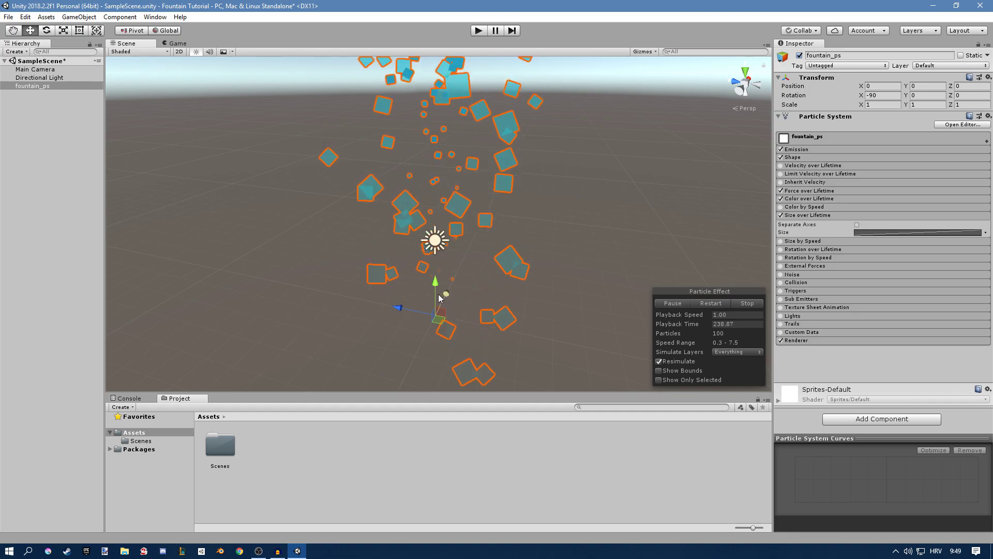
pyautogui.scroll(-4, 539, 217)
pyautogui.moveTo(530, 266); pyautogui.dragTo(525, 235, button='right')
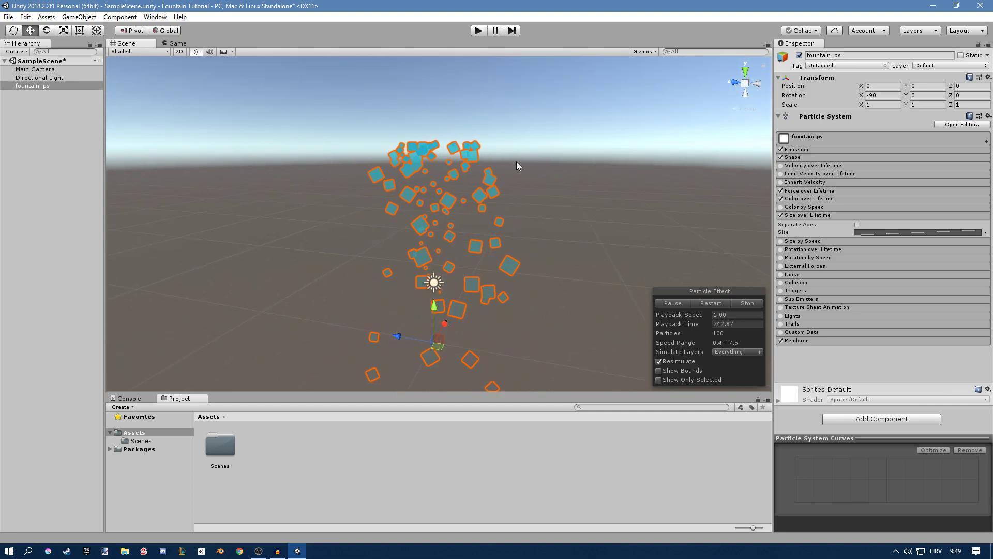
pyautogui.click(865, 231)
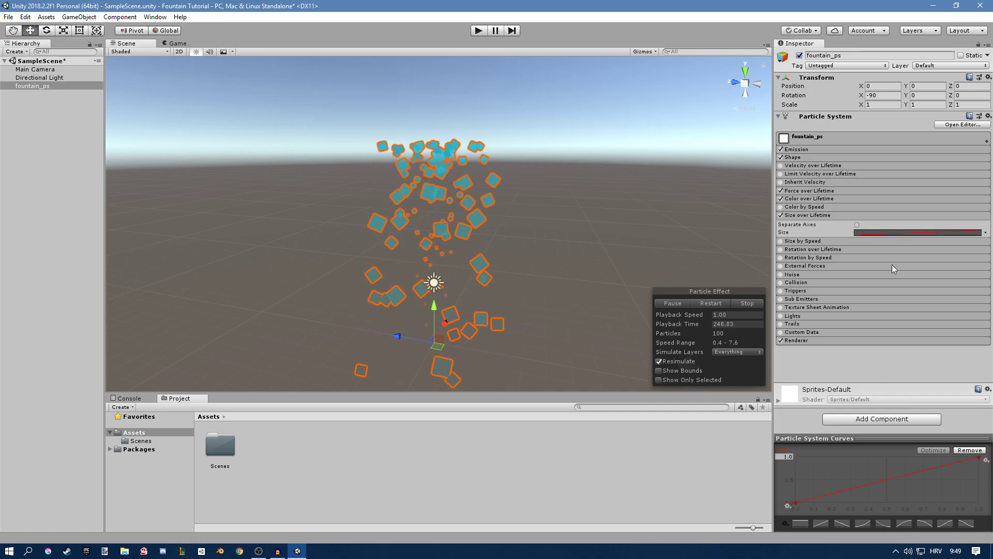
pyautogui.moveTo(860, 436); pyautogui.dragTo(864, 516)
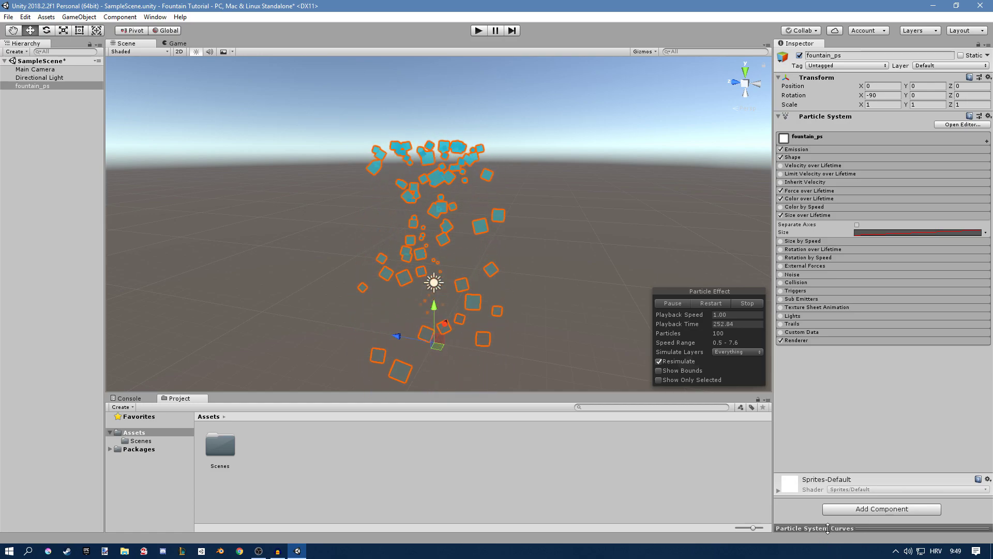
pyautogui.moveTo(831, 528); pyautogui.dragTo(863, 386)
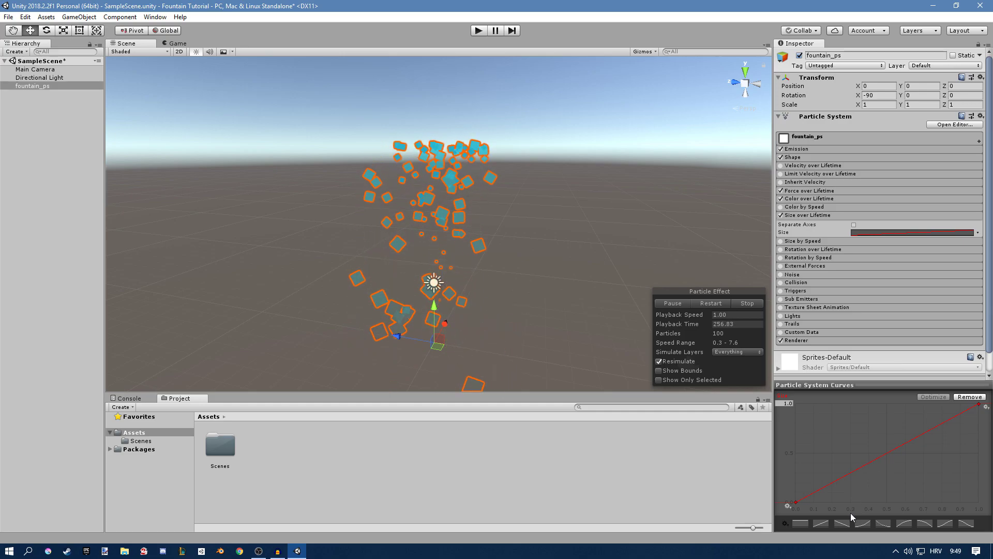
pyautogui.click(841, 524)
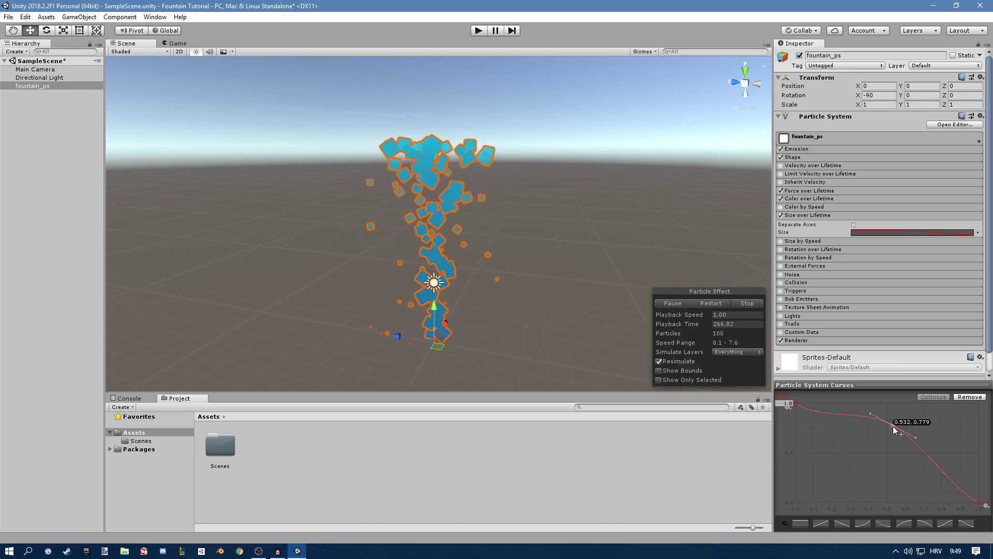
pyautogui.moveTo(891, 425); pyautogui.dragTo(889, 426)
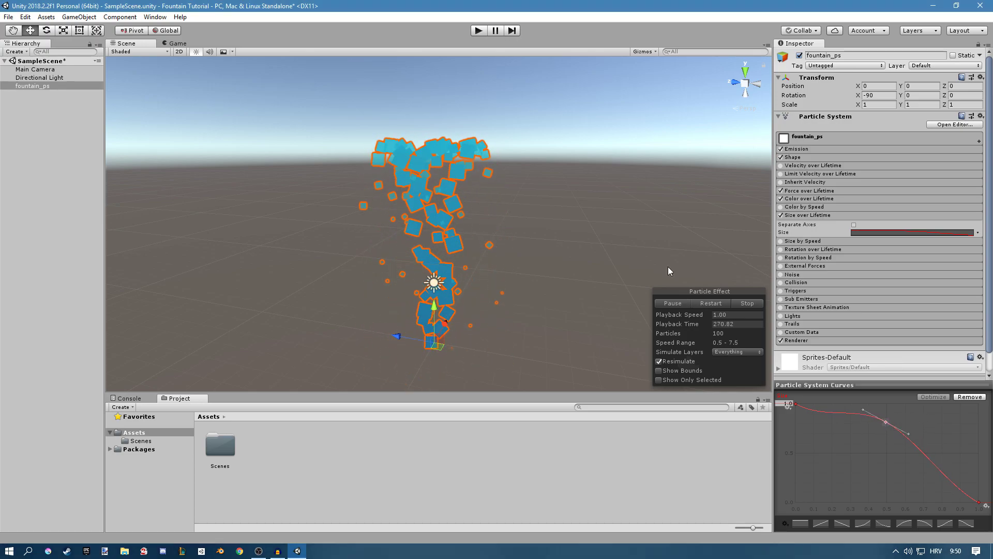
pyautogui.click(552, 177)
pyautogui.press('w')
pyautogui.moveTo(595, 177); pyautogui.dragTo(559, 162, button='right')
pyautogui.click(480, 201)
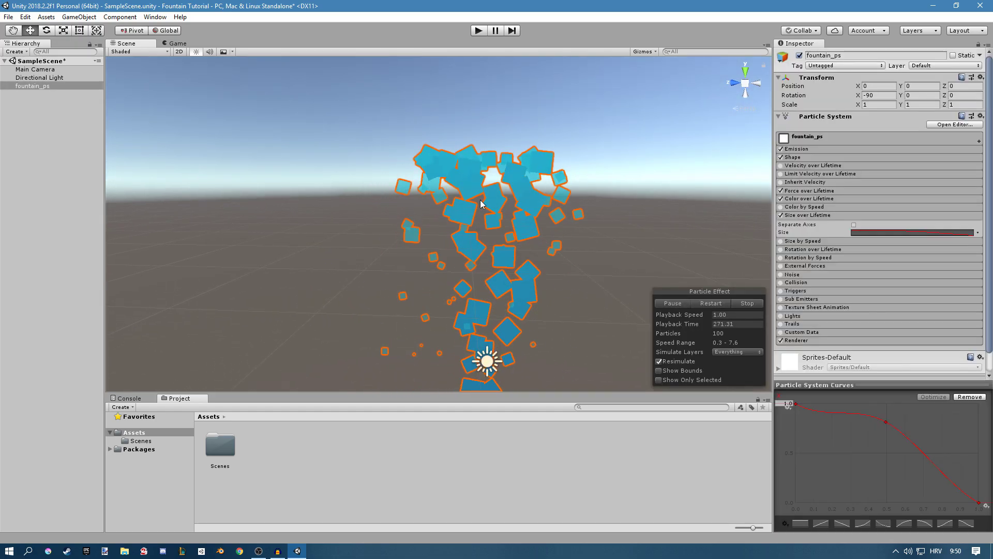
# - Raise the last key of fountain_ps's Size over Lifetime curve to about size 0.5, then collapse the module
pyautogui.moveTo(480, 204); pyautogui.dragTo(475, 211, button='right')
pyautogui.press('s')
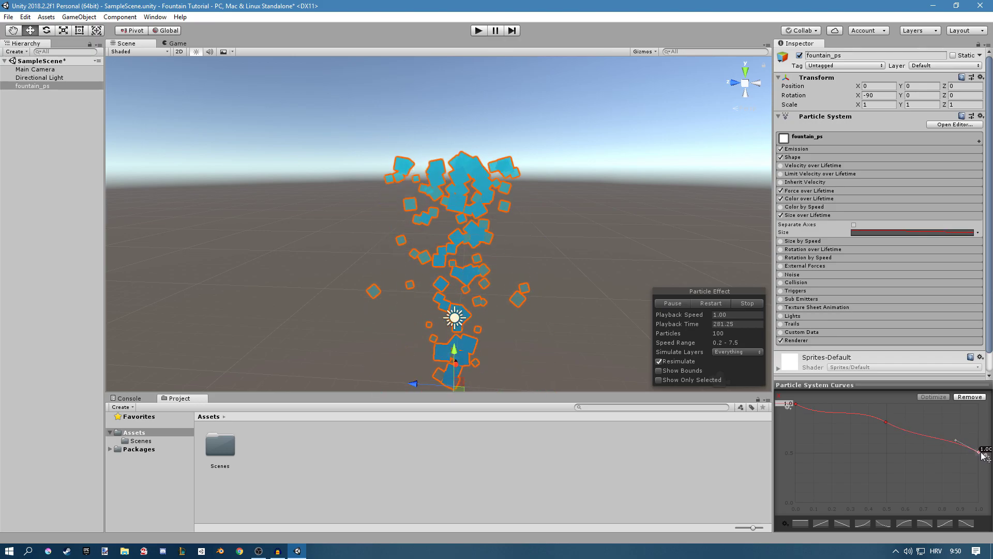
pyautogui.click(657, 144)
pyautogui.moveTo(657, 144); pyautogui.dragTo(661, 179, button='right')
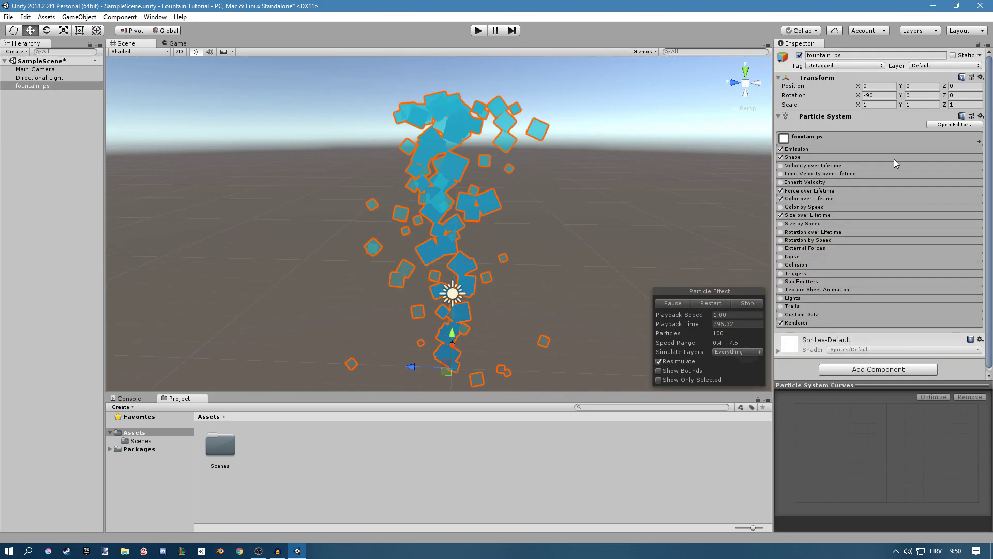
pyautogui.moveTo(609, 206); pyautogui.dragTo(605, 197, button='right')
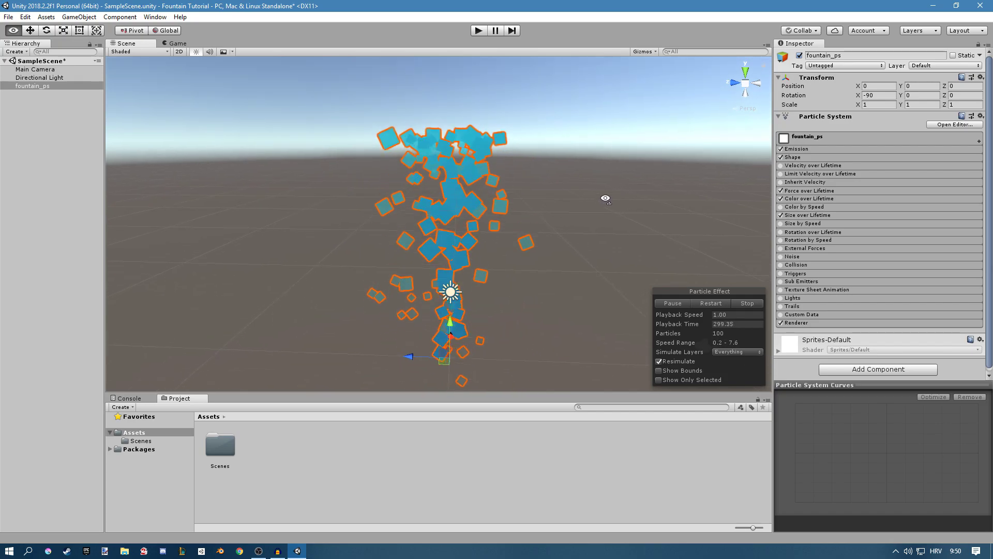
# - Shorten the Shape cone to a start speed of about 6.05 and reduce its base radius to about 0.25
pyautogui.click(811, 157)
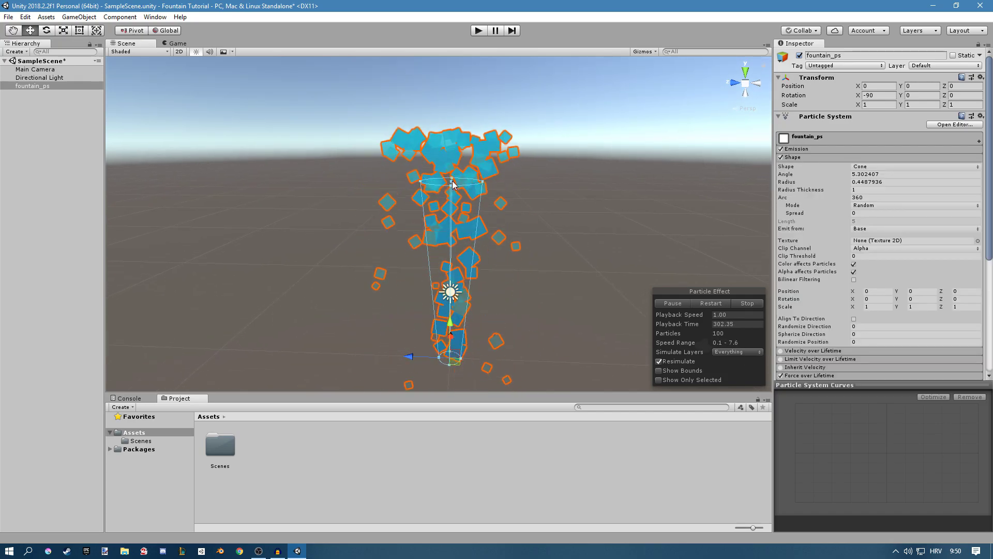
pyautogui.moveTo(453, 184); pyautogui.dragTo(454, 222)
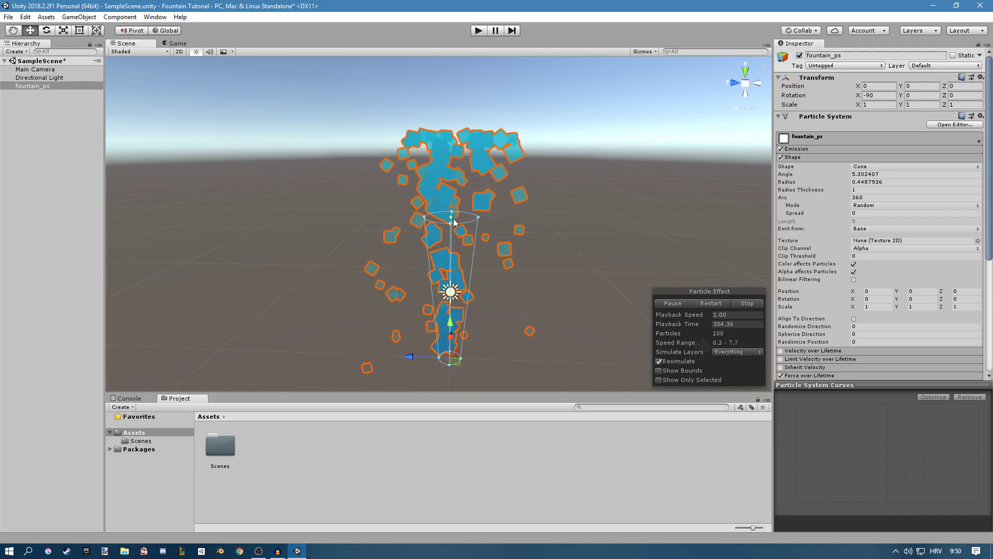
pyautogui.moveTo(601, 200); pyautogui.dragTo(763, 220, button='right')
pyautogui.scroll(6, 465, 279)
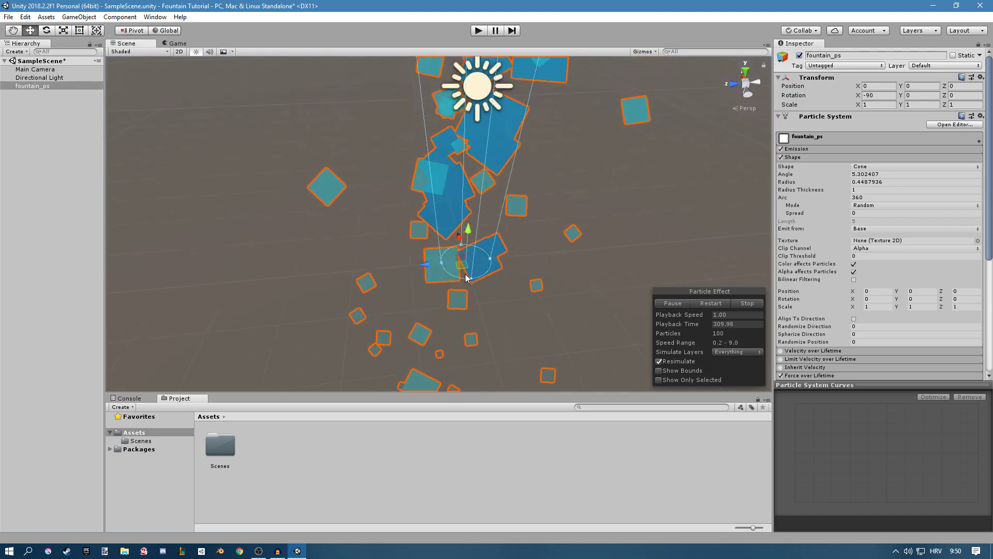
pyautogui.moveTo(441, 263); pyautogui.dragTo(453, 262)
# - Narrow the emission cone of fountain_ps to an angle of about 2.6
pyautogui.scroll(-3, 527, 258)
pyautogui.moveTo(527, 258); pyautogui.dragTo(523, 200, button='right')
pyautogui.scroll(-4, 510, 209)
pyautogui.click(510, 209)
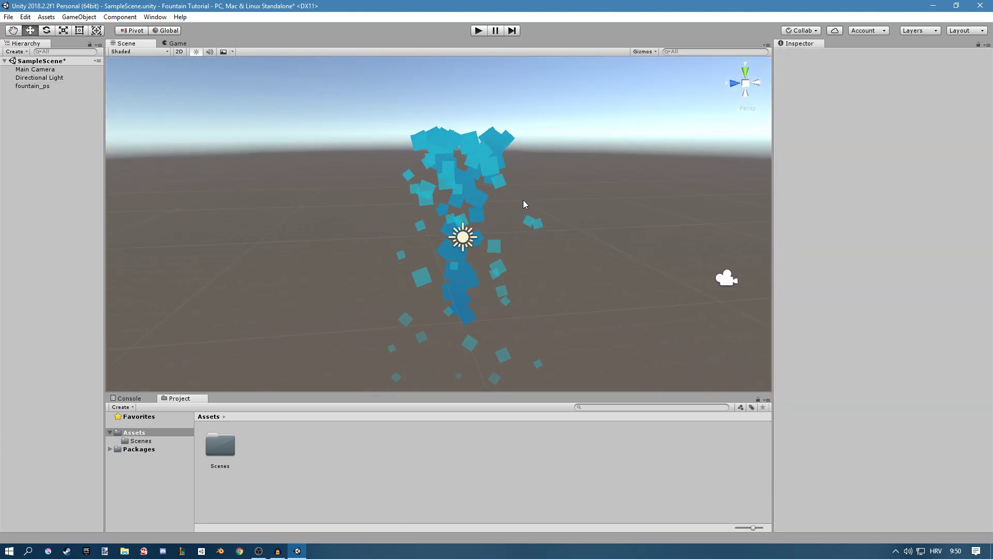
pyautogui.click(499, 176)
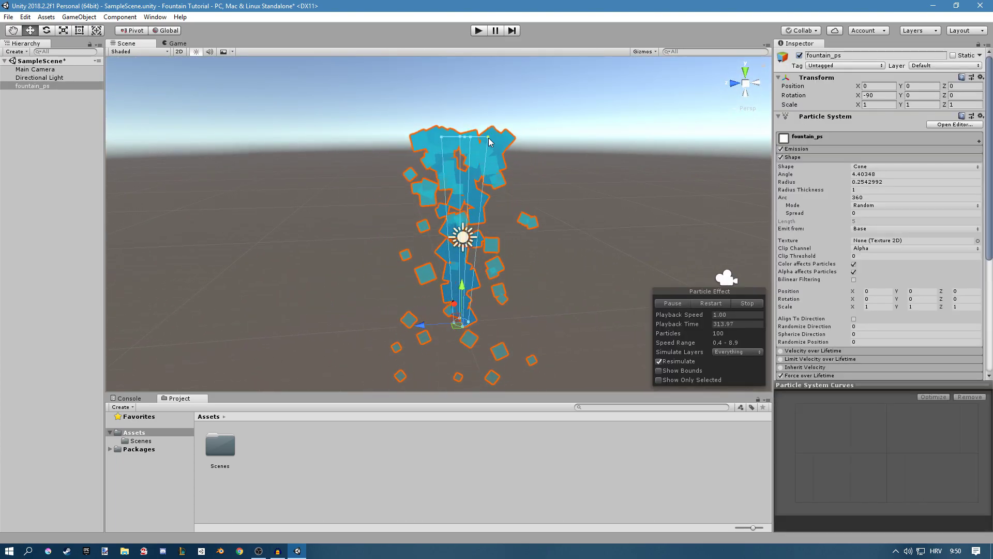
pyautogui.click(594, 166)
pyautogui.moveTo(594, 166); pyautogui.dragTo(603, 166, button='right')
pyautogui.press('a')
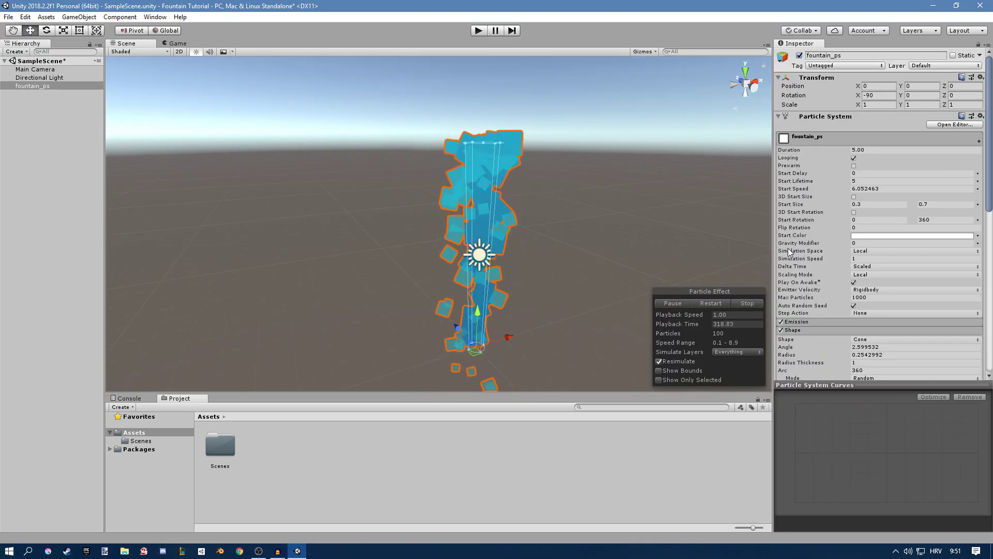
# - Set the Gravity Modifier of fountain_ps to 0.05 and inspect the fountain without its selection outline
pyautogui.click(857, 243)
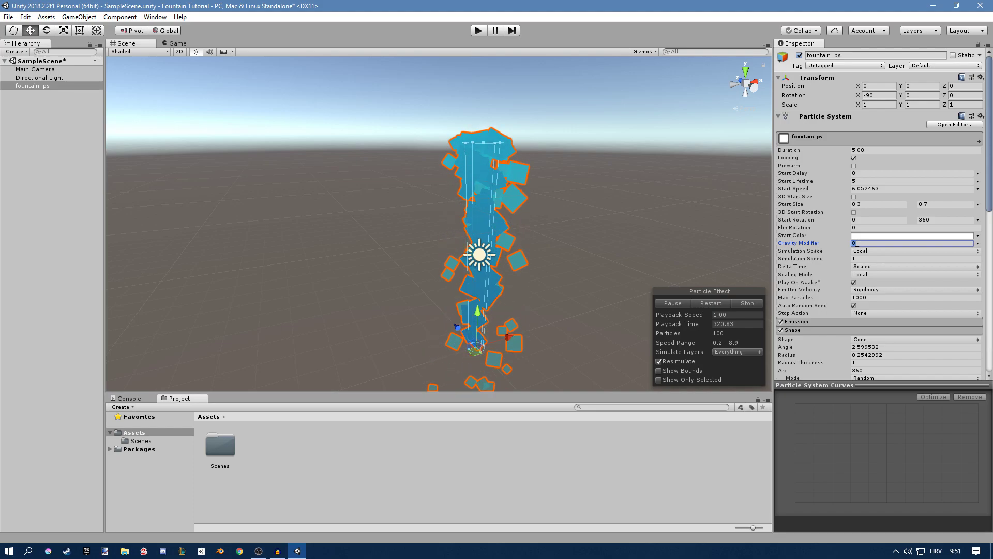
pyautogui.write('0.05')
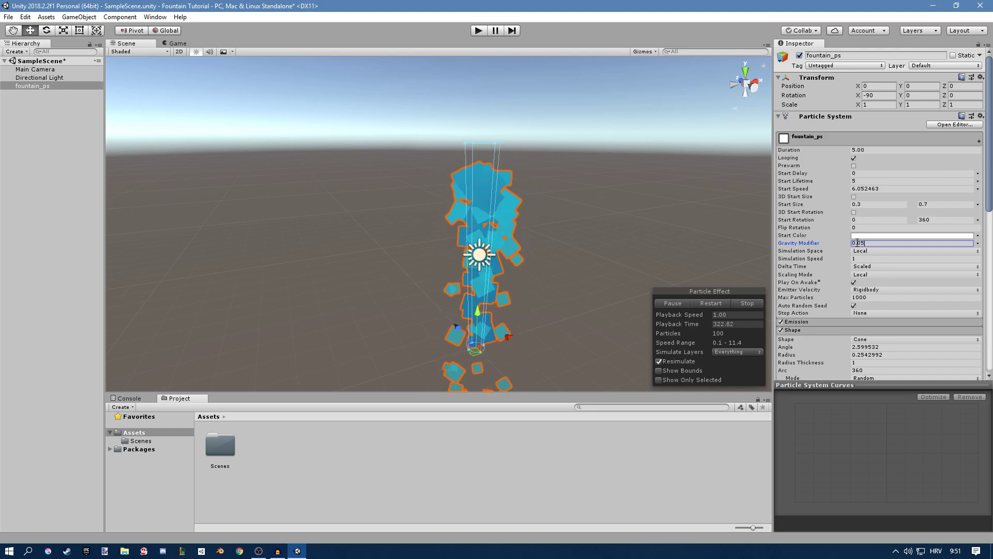
pyautogui.click(384, 160)
pyautogui.moveTo(551, 155); pyautogui.dragTo(600, 169, button='right')
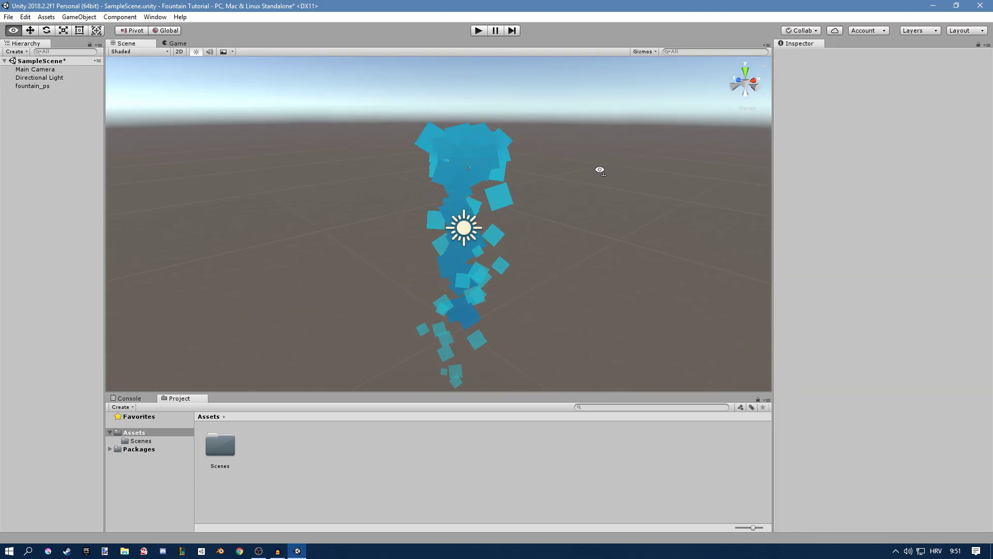
pyautogui.keyDown('alt'); pyautogui.moveTo(600, 170); pyautogui.dragTo(534, 166); pyautogui.keyUp('alt')
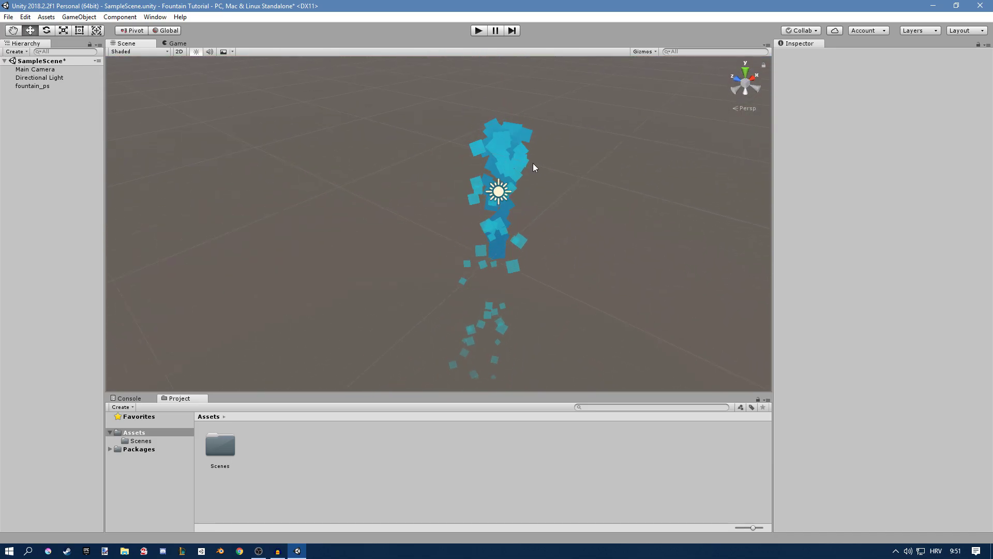
# - Set the Start Lifetime of fountain_ps to 3 and widen its emission cone to an angle of about 5
pyautogui.click(534, 168)
pyautogui.moveTo(466, 333); pyautogui.dragTo(474, 310, button='right')
pyautogui.scroll(3, 474, 310)
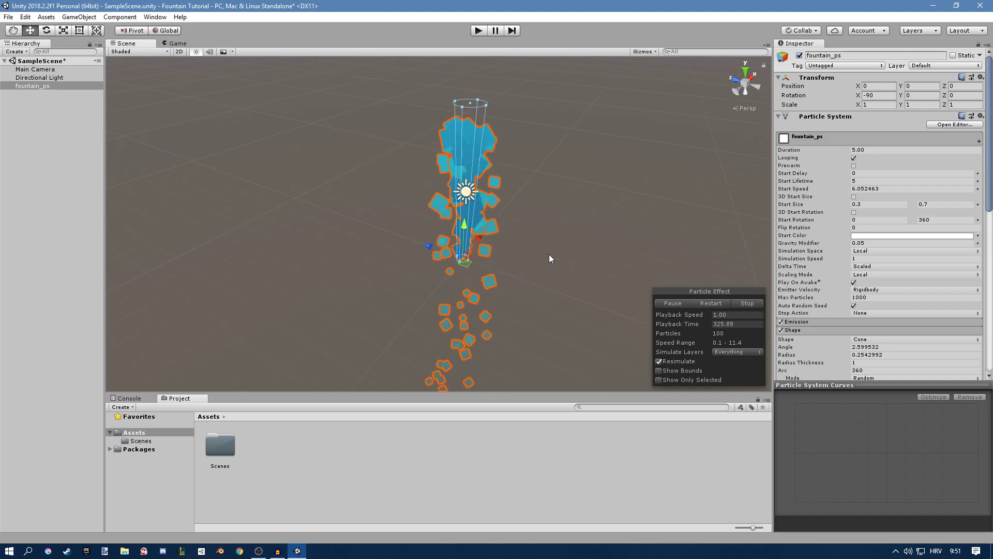
pyautogui.click(866, 181)
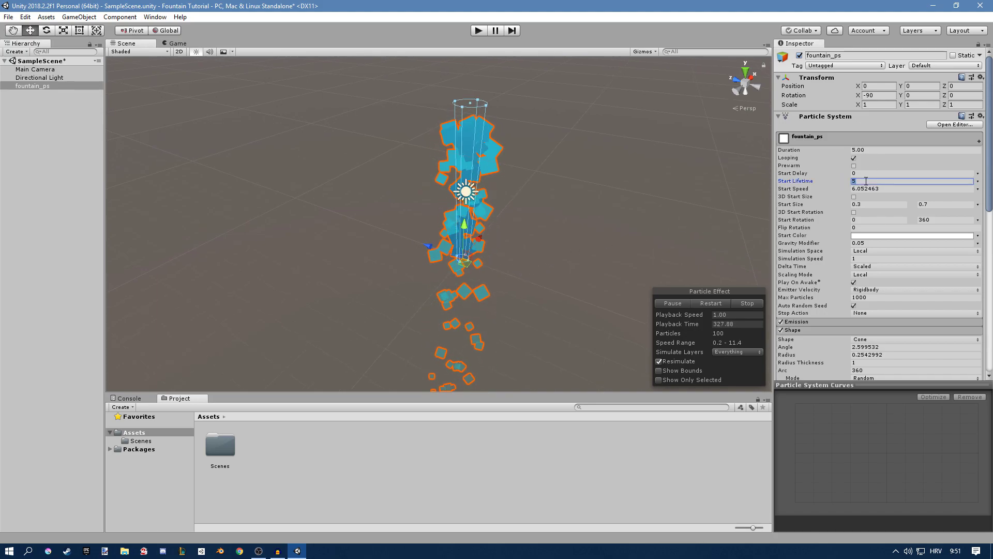
pyautogui.write('3')
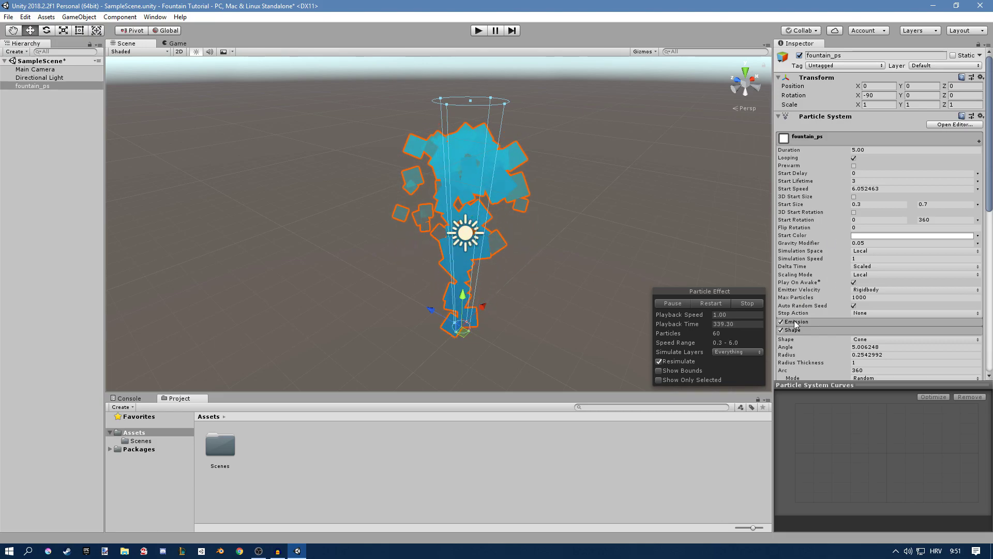
# - Set the Emission module's Rate over Time to 30, check the denser fountain, and collapse the module
pyautogui.click(795, 322)
pyautogui.click(875, 331)
pyautogui.write('30')
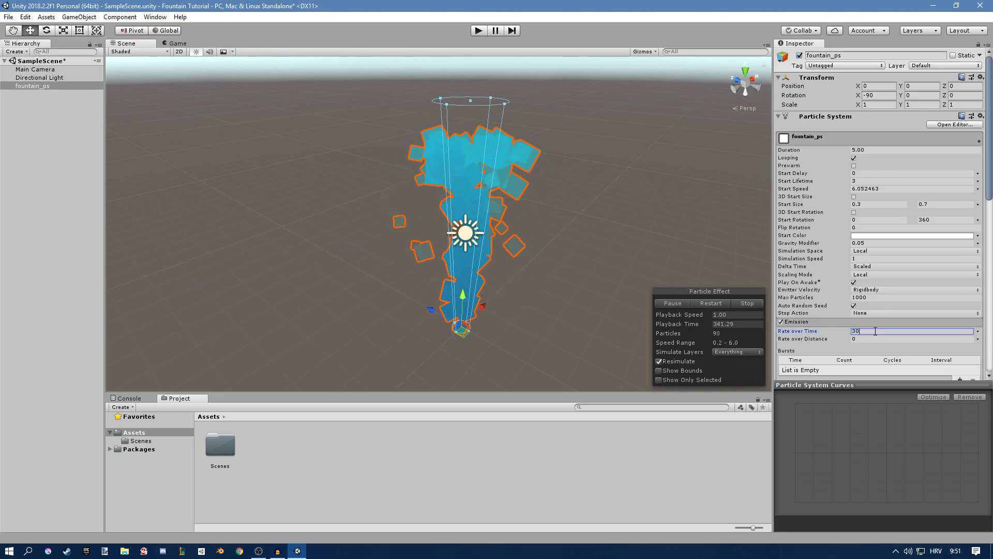
pyautogui.click(642, 170)
pyautogui.moveTo(641, 170); pyautogui.dragTo(756, 166, button='right')
pyautogui.press('w')
pyautogui.click(607, 162)
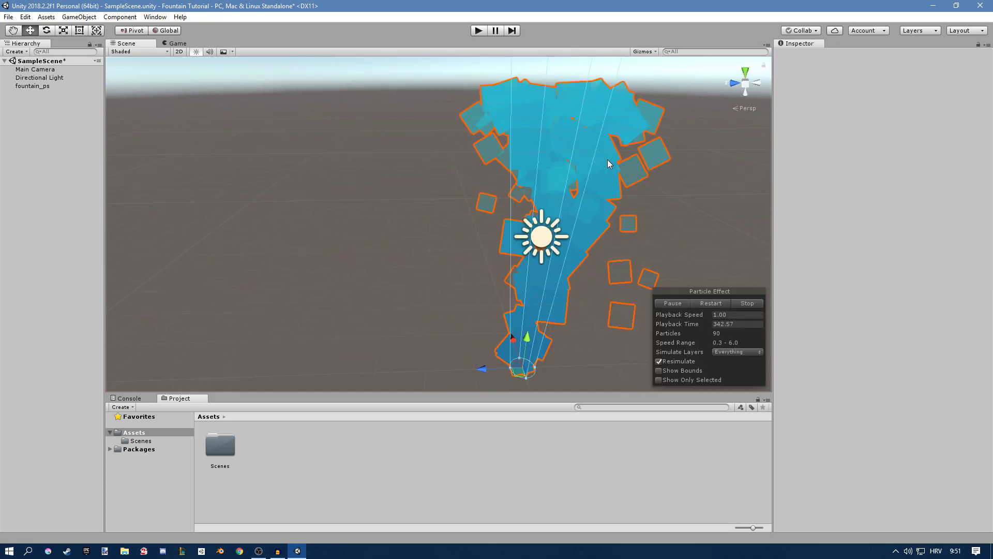
pyautogui.moveTo(607, 162); pyautogui.dragTo(630, 162, button='right')
pyautogui.scroll(-5, 630, 162)
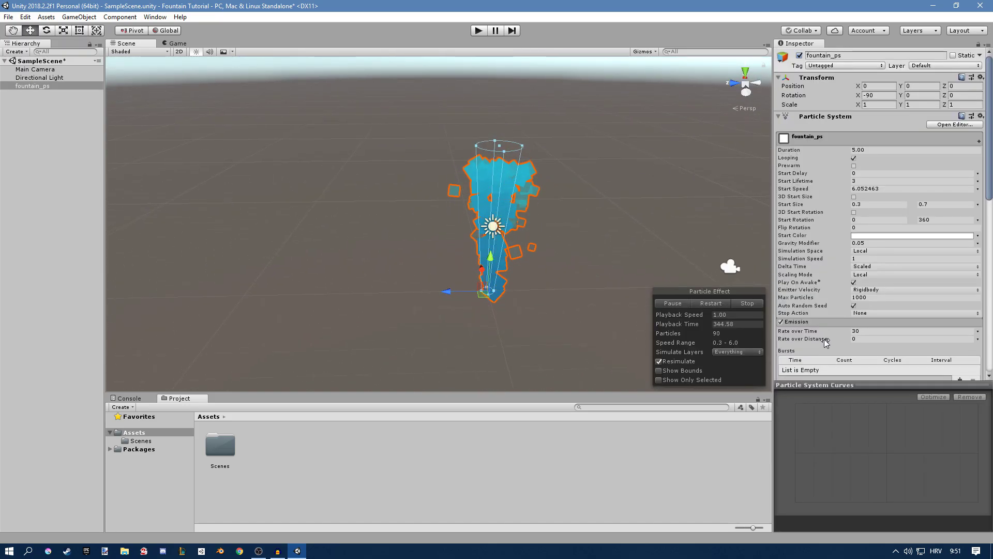
pyautogui.click(812, 322)
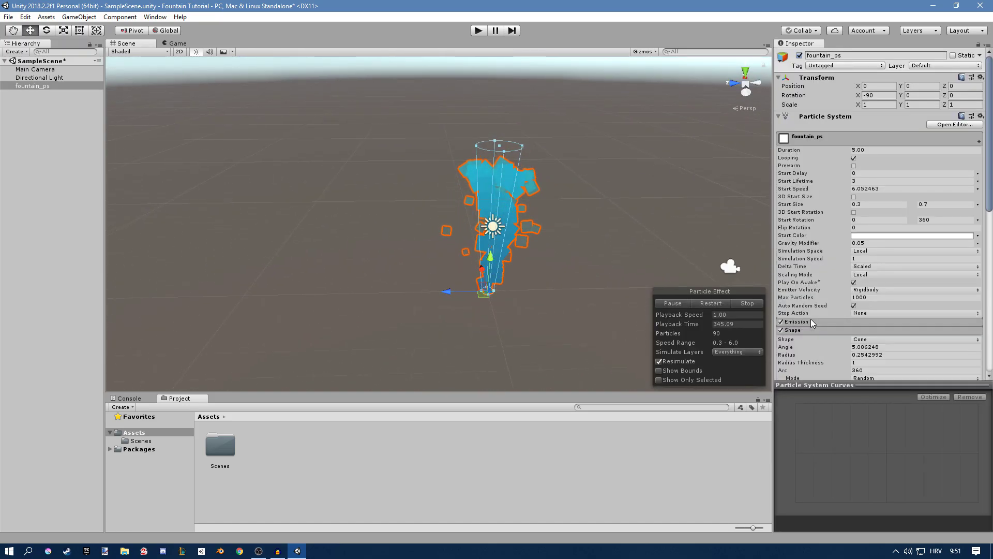
# - Set the Y value of Force over Lifetime to -3.5, with the main and Shape modules collapsed
pyautogui.click(815, 136)
pyautogui.click(808, 157)
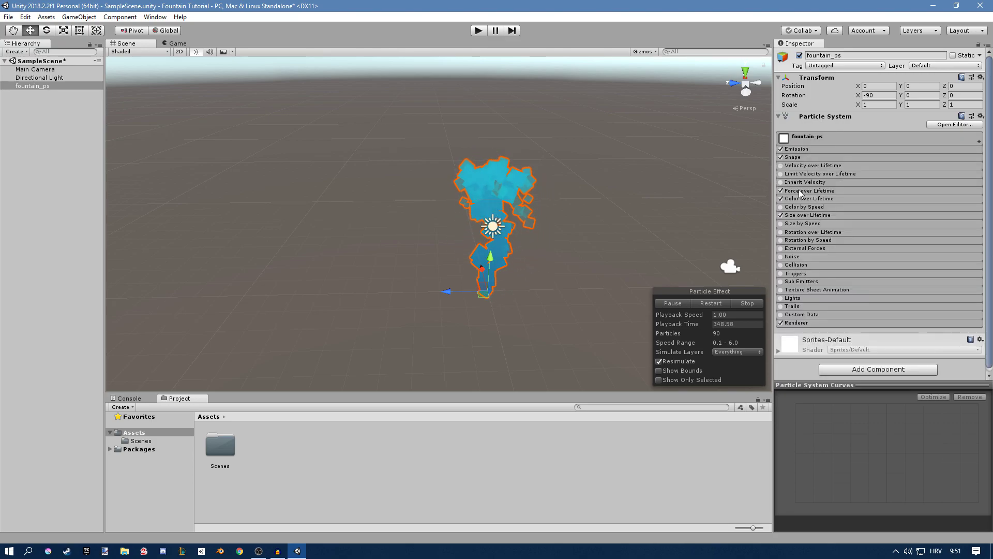
pyautogui.click(809, 190)
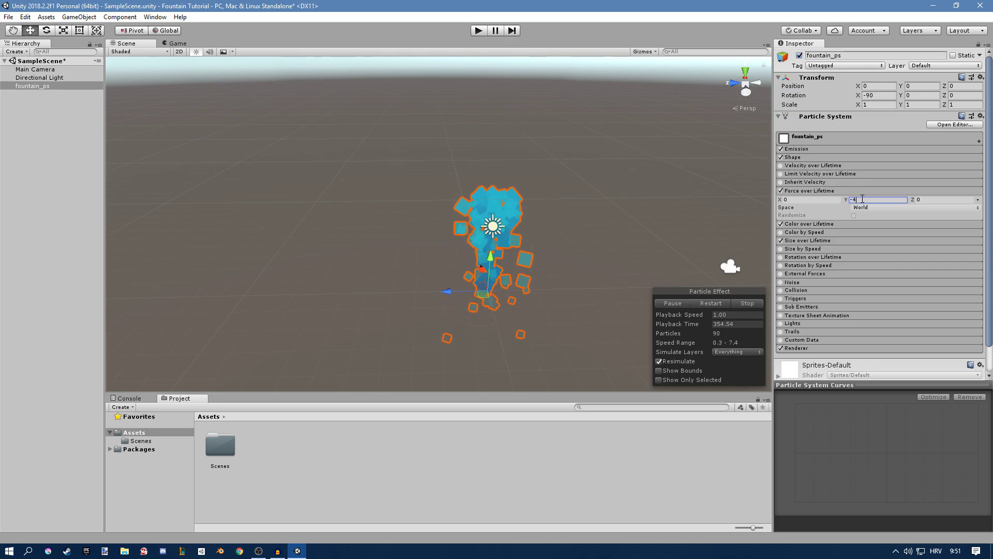
pyautogui.press('BackSpace')
pyautogui.write('3')
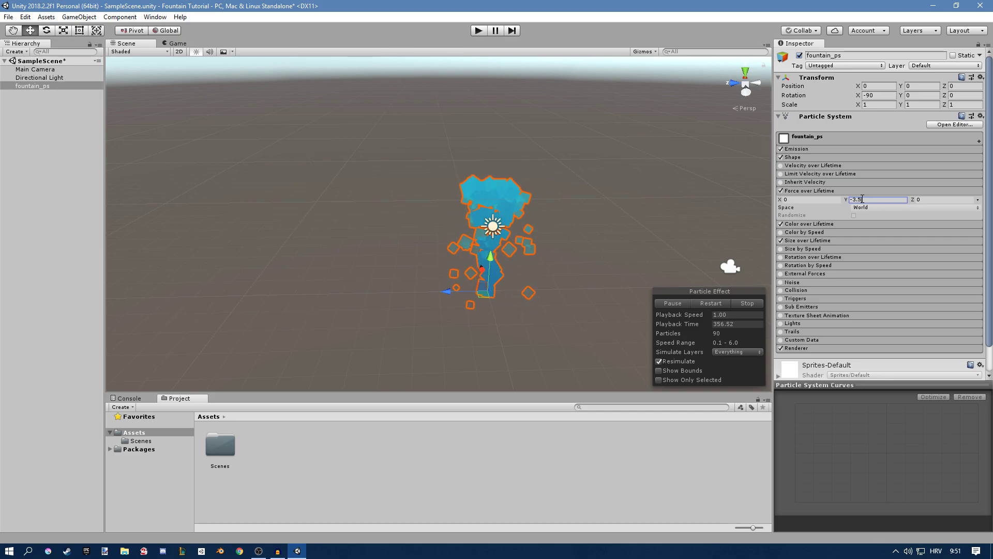
pyautogui.write('.5')
# - Shrink the Shape cone's base radius to about 0.075 for a tighter emission point
pyautogui.keyDown('alt'); pyautogui.moveTo(667, 150); pyautogui.dragTo(508, 228); pyautogui.keyUp('alt')
pyautogui.scroll(5, 508, 228)
pyautogui.click(794, 157)
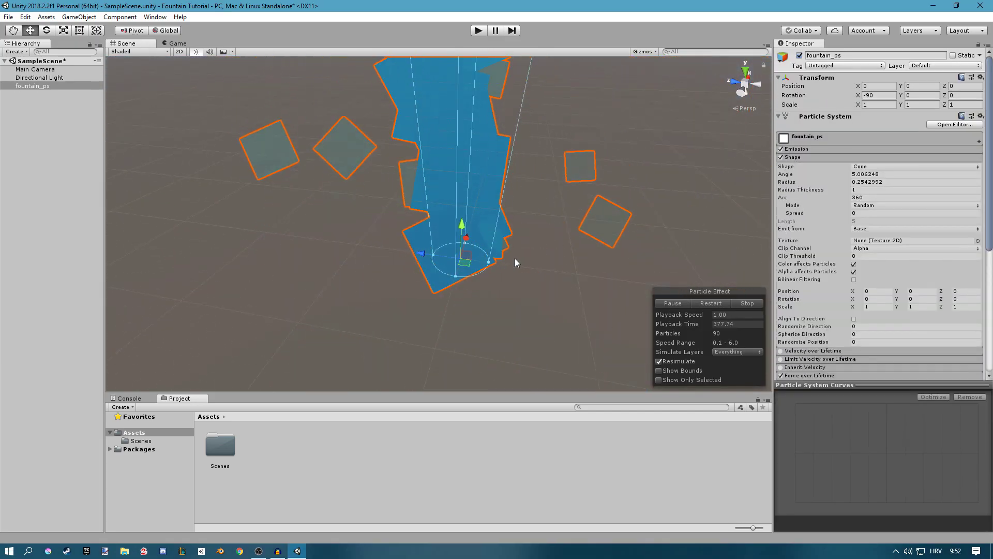
pyautogui.moveTo(489, 262); pyautogui.dragTo(470, 248)
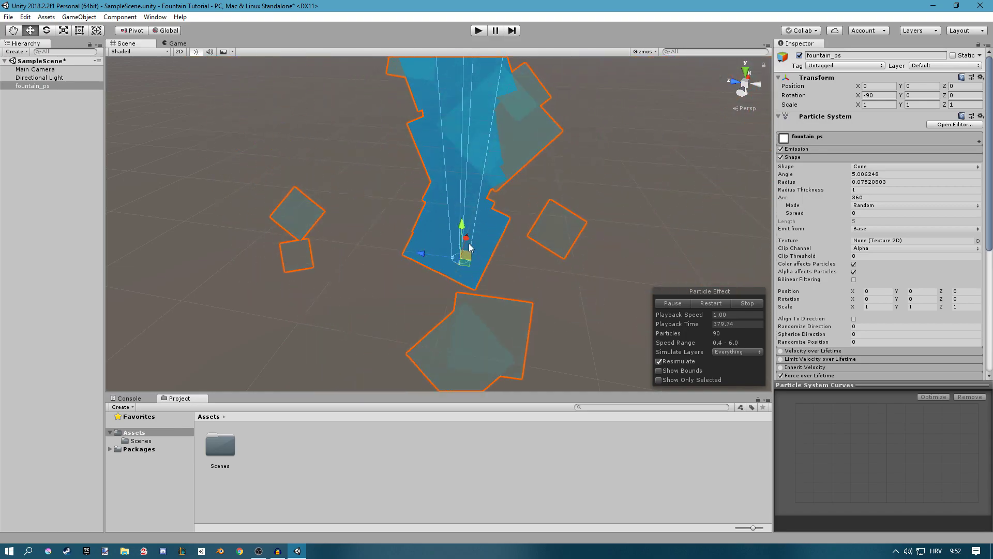
pyautogui.click(623, 187)
pyautogui.scroll(-5, 623, 188)
pyautogui.keyDown('alt'); pyautogui.moveTo(623, 188); pyautogui.dragTo(609, 142); pyautogui.keyUp('alt')
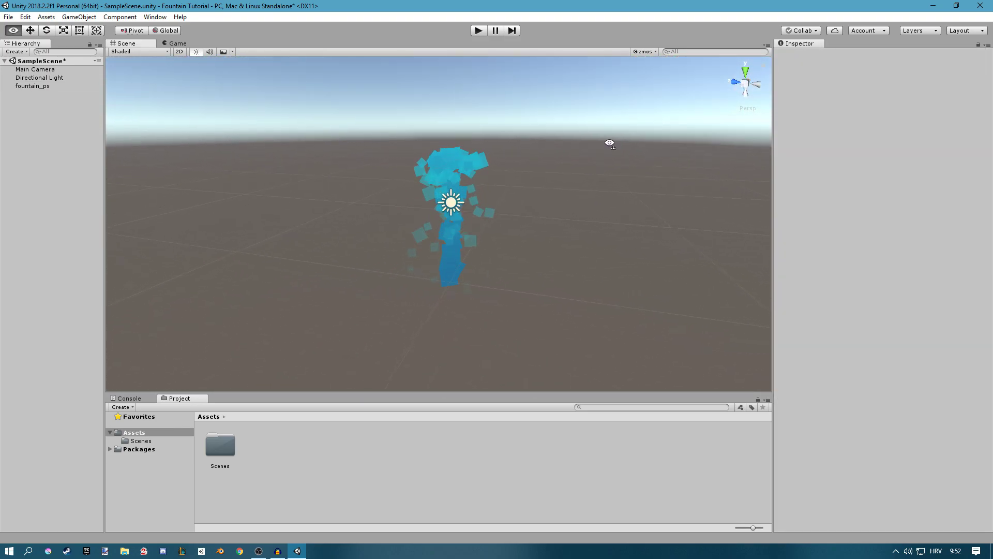
# - Widen the emission cone to an angle of about 6.7 and lengthen it to increase the start speed
pyautogui.click(472, 167)
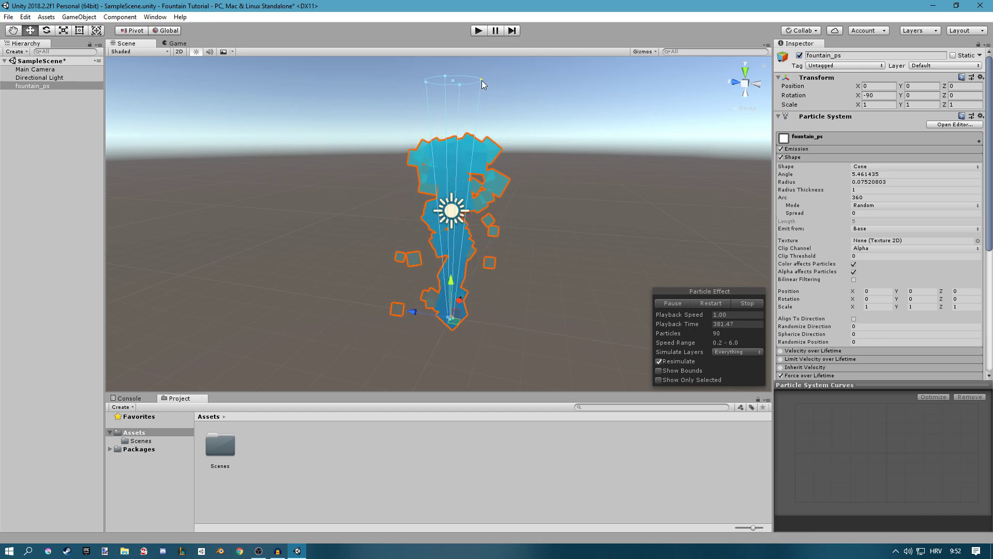
pyautogui.moveTo(454, 76); pyautogui.dragTo(455, 57)
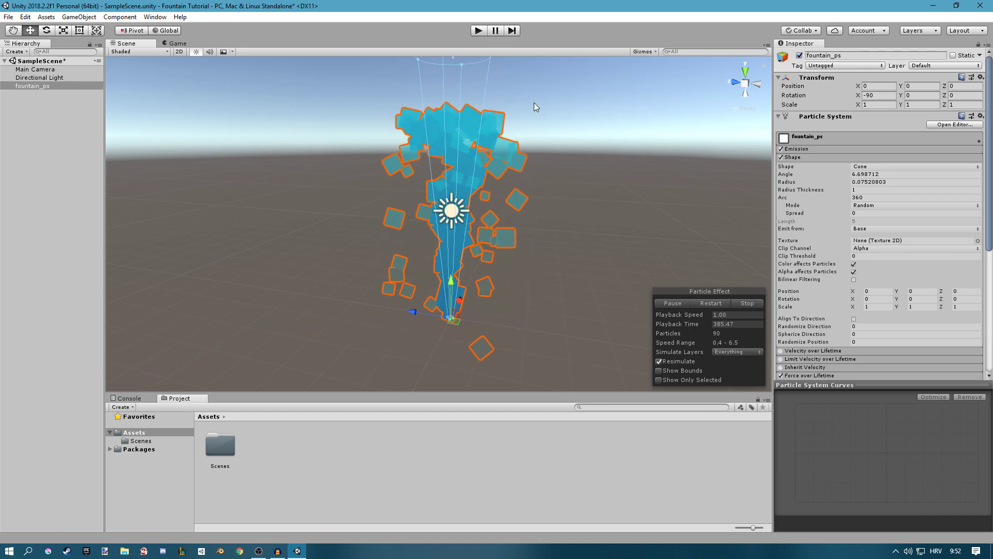
pyautogui.click(545, 118)
pyautogui.keyDown('alt'); pyautogui.moveTo(546, 119); pyautogui.dragTo(584, 110); pyautogui.keyUp('alt')
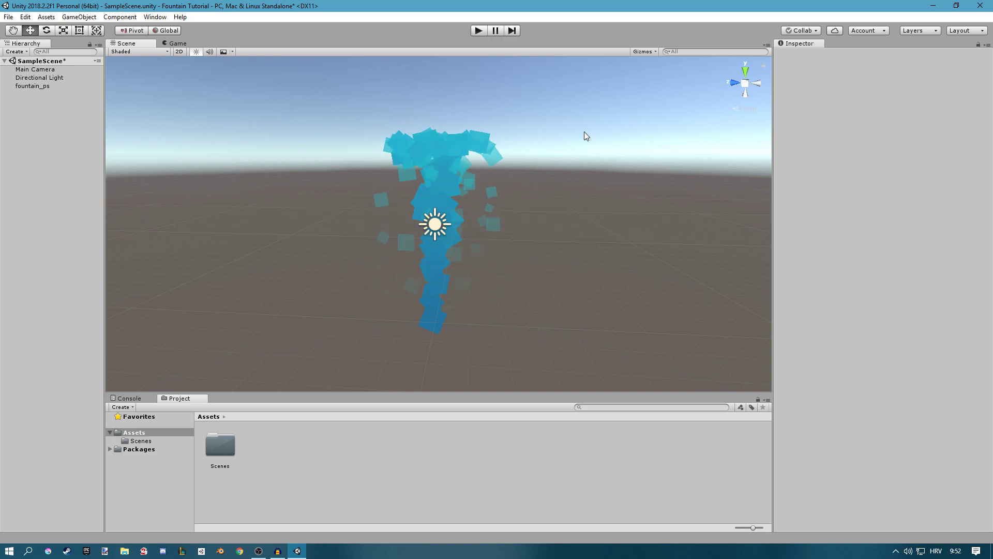
# - Examine the unselected fountain in the scene and enter play mode to preview the effect
pyautogui.moveTo(528, 249)
pyautogui.mouseDown(button='right')
pyautogui.moveTo(546, 261)
pyautogui.moveTo(557, 239)
pyautogui.moveTo(519, 245)
pyautogui.mouseUp(button='right')
pyautogui.press('w')
pyautogui.press('a')
pyautogui.press('s')
pyautogui.press('d')
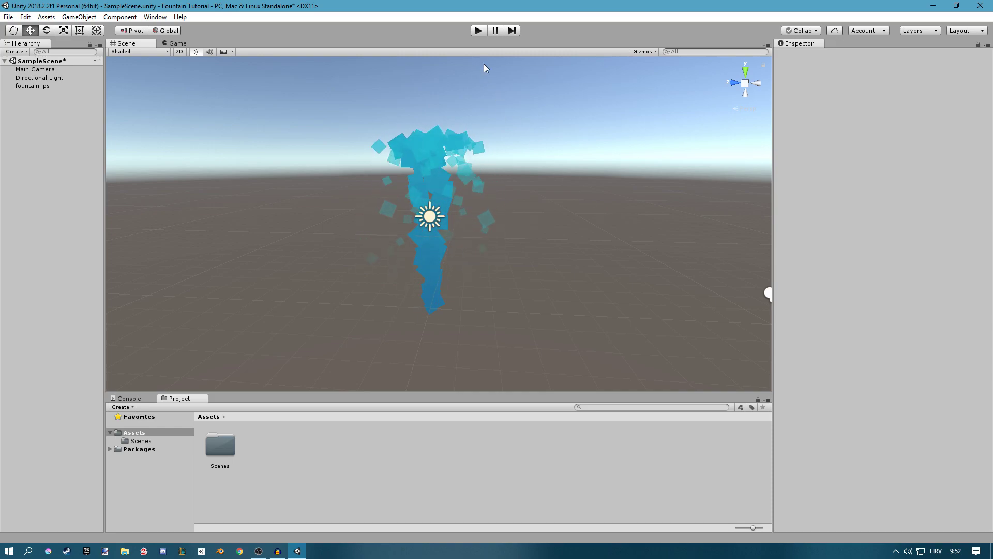
pyautogui.click(479, 31)
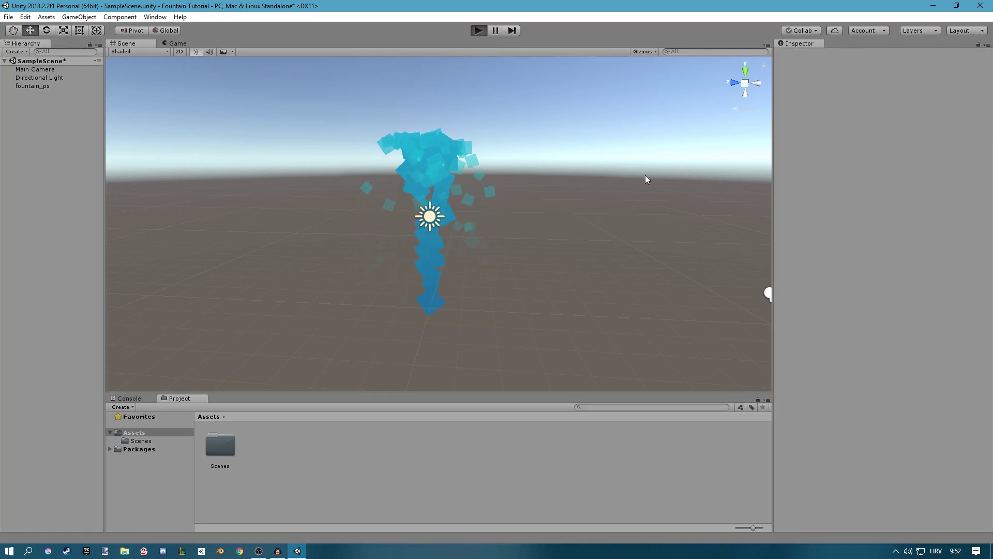